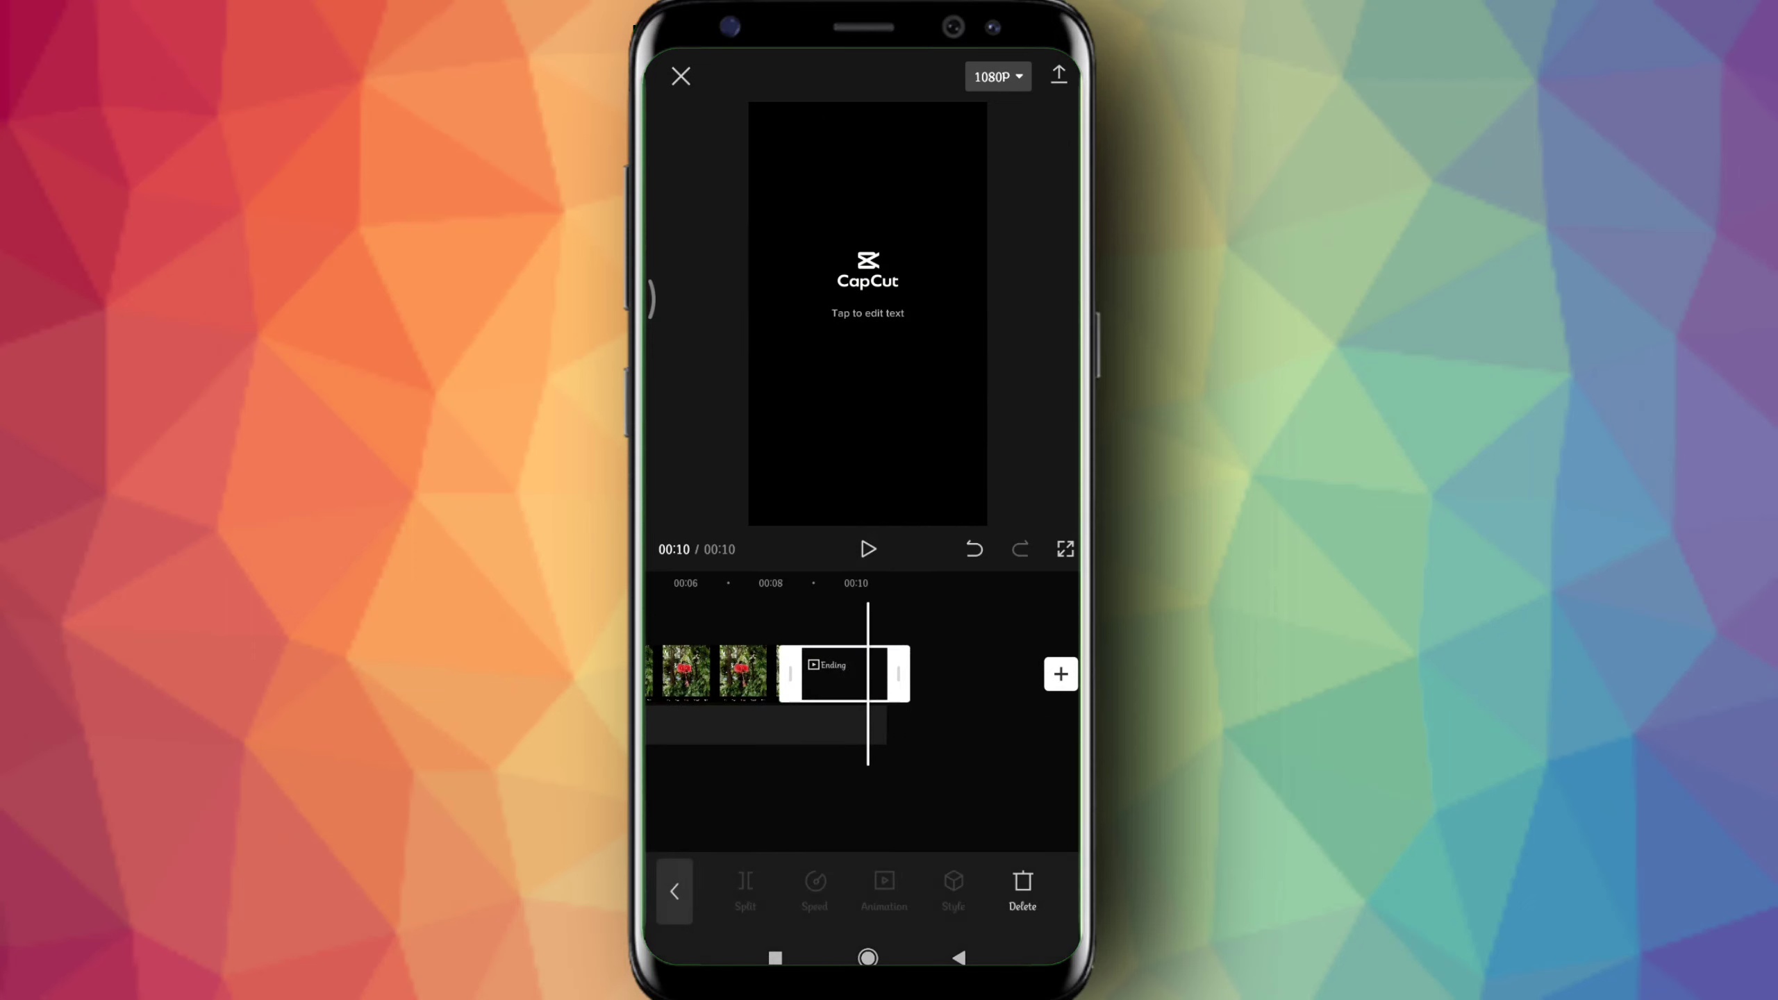
Remove the CapCut ending clip, add the second hibiscus clip, and open the transition between them.
left_click(1022, 888)
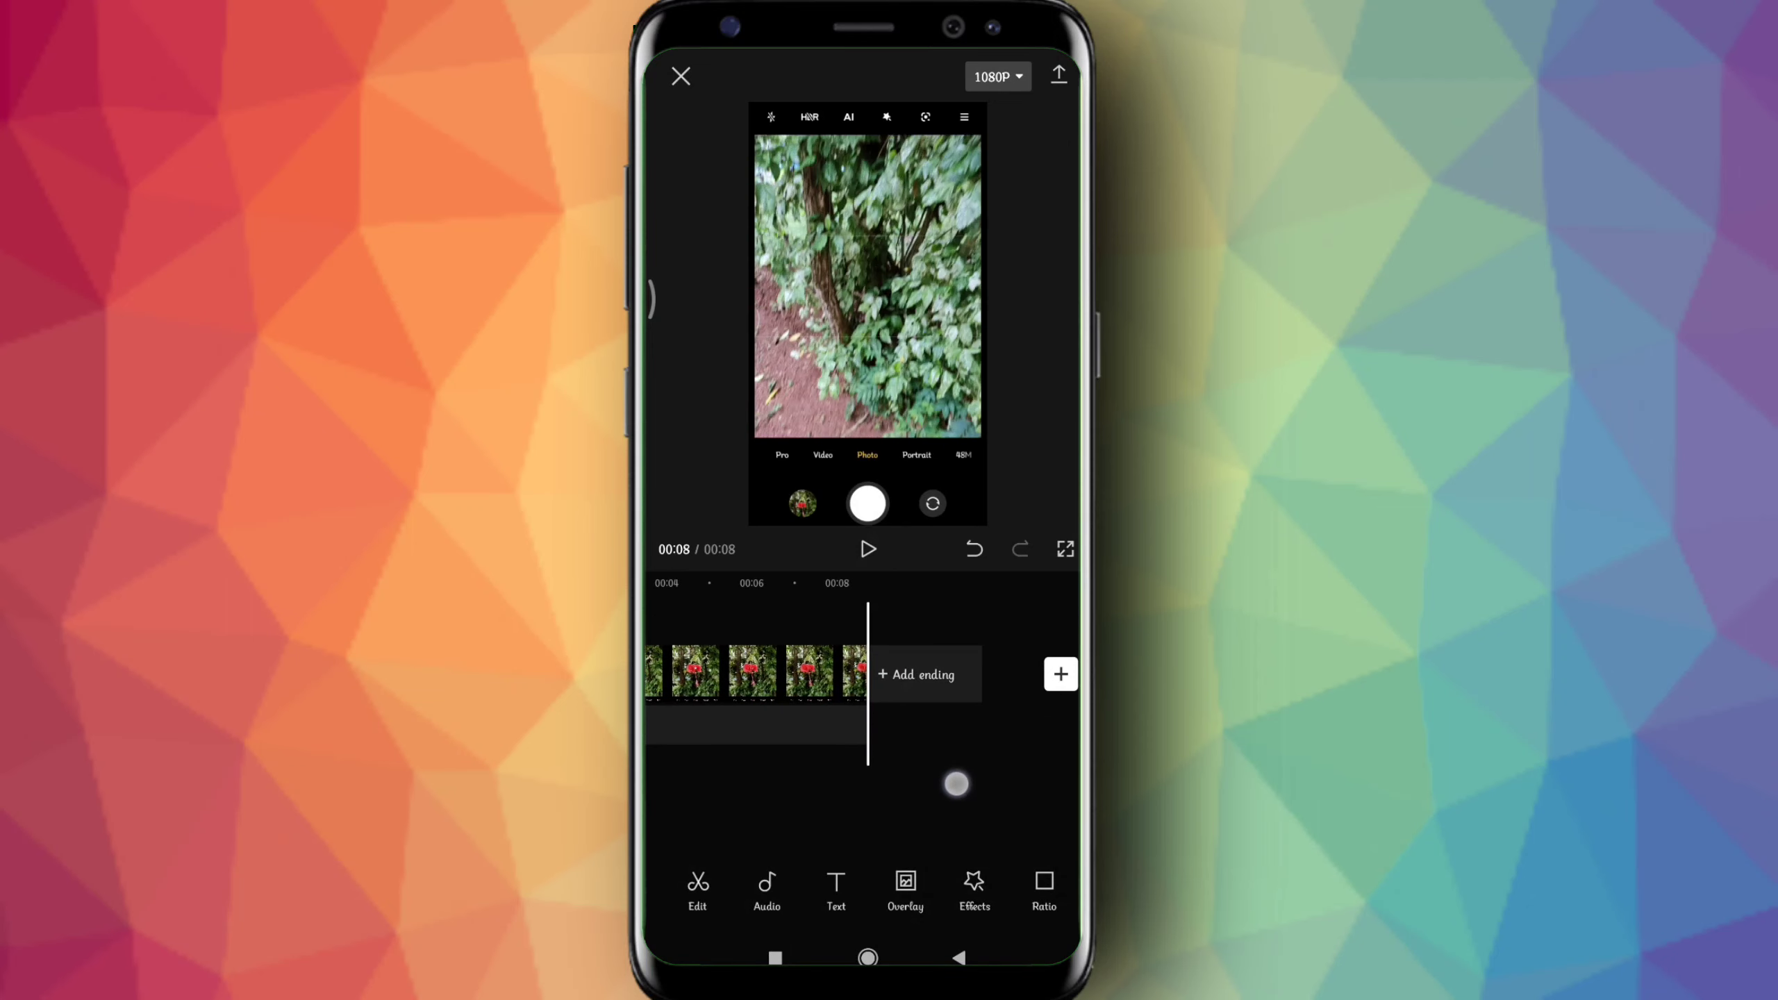
left_click(1060, 674)
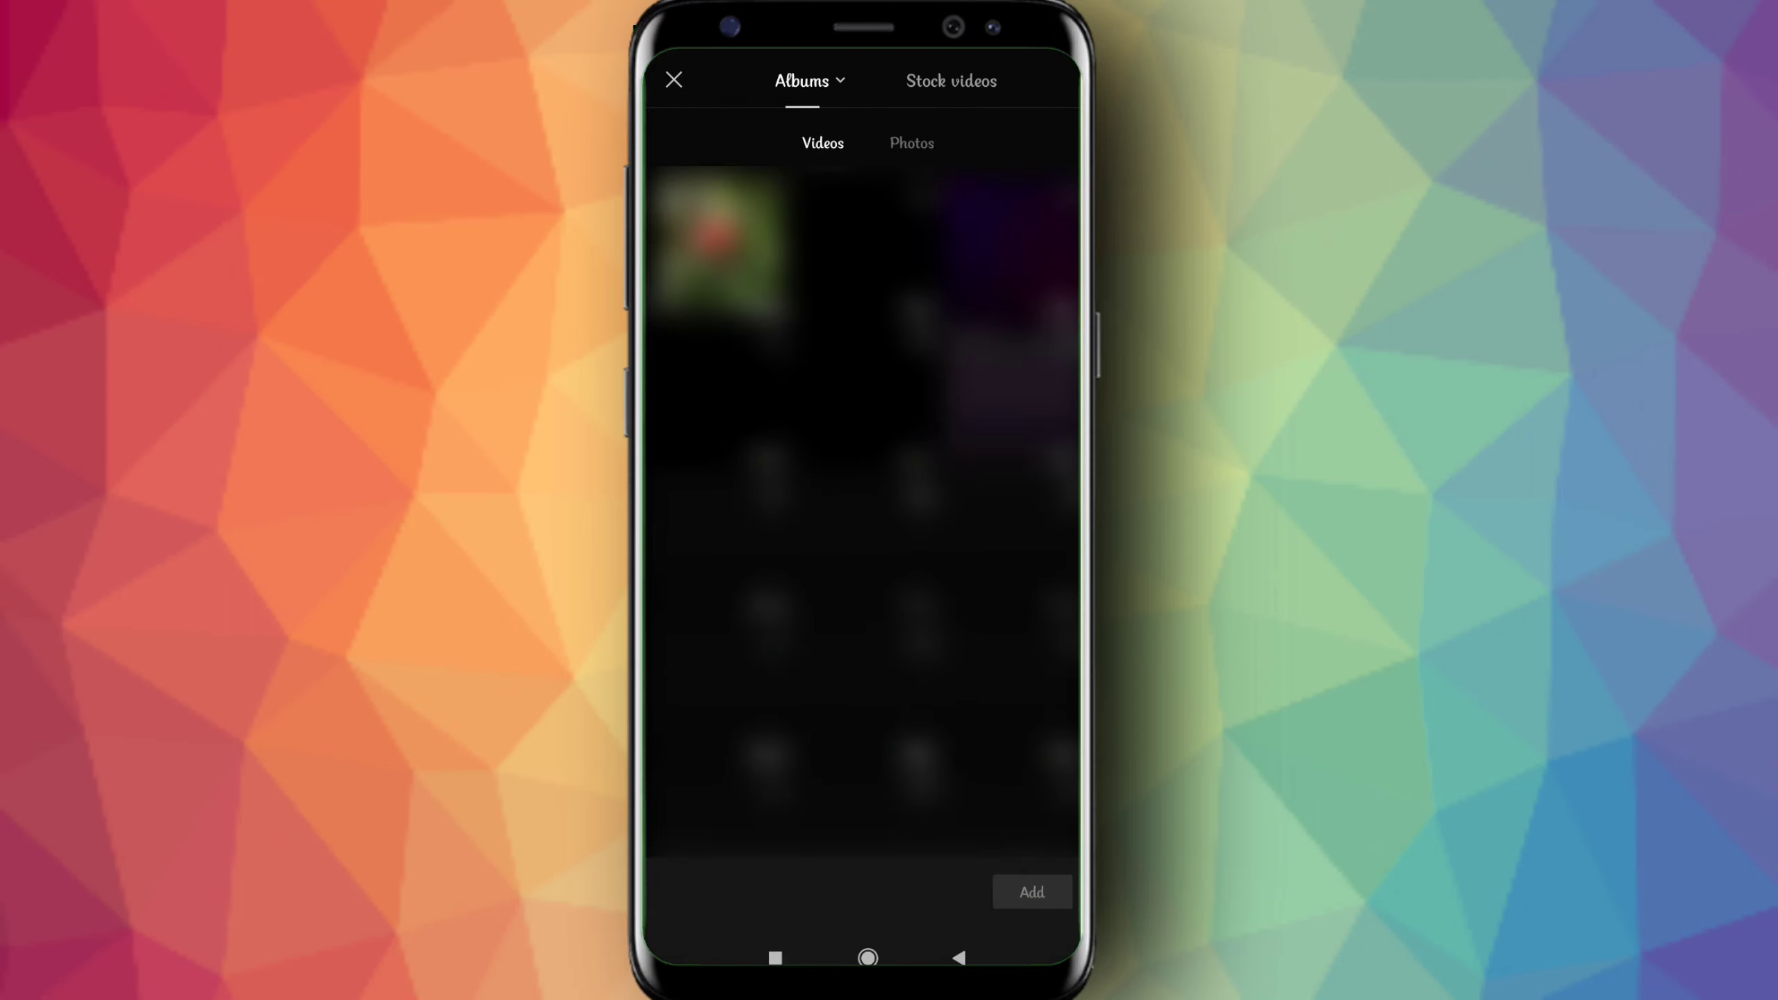
left_click(1032, 892)
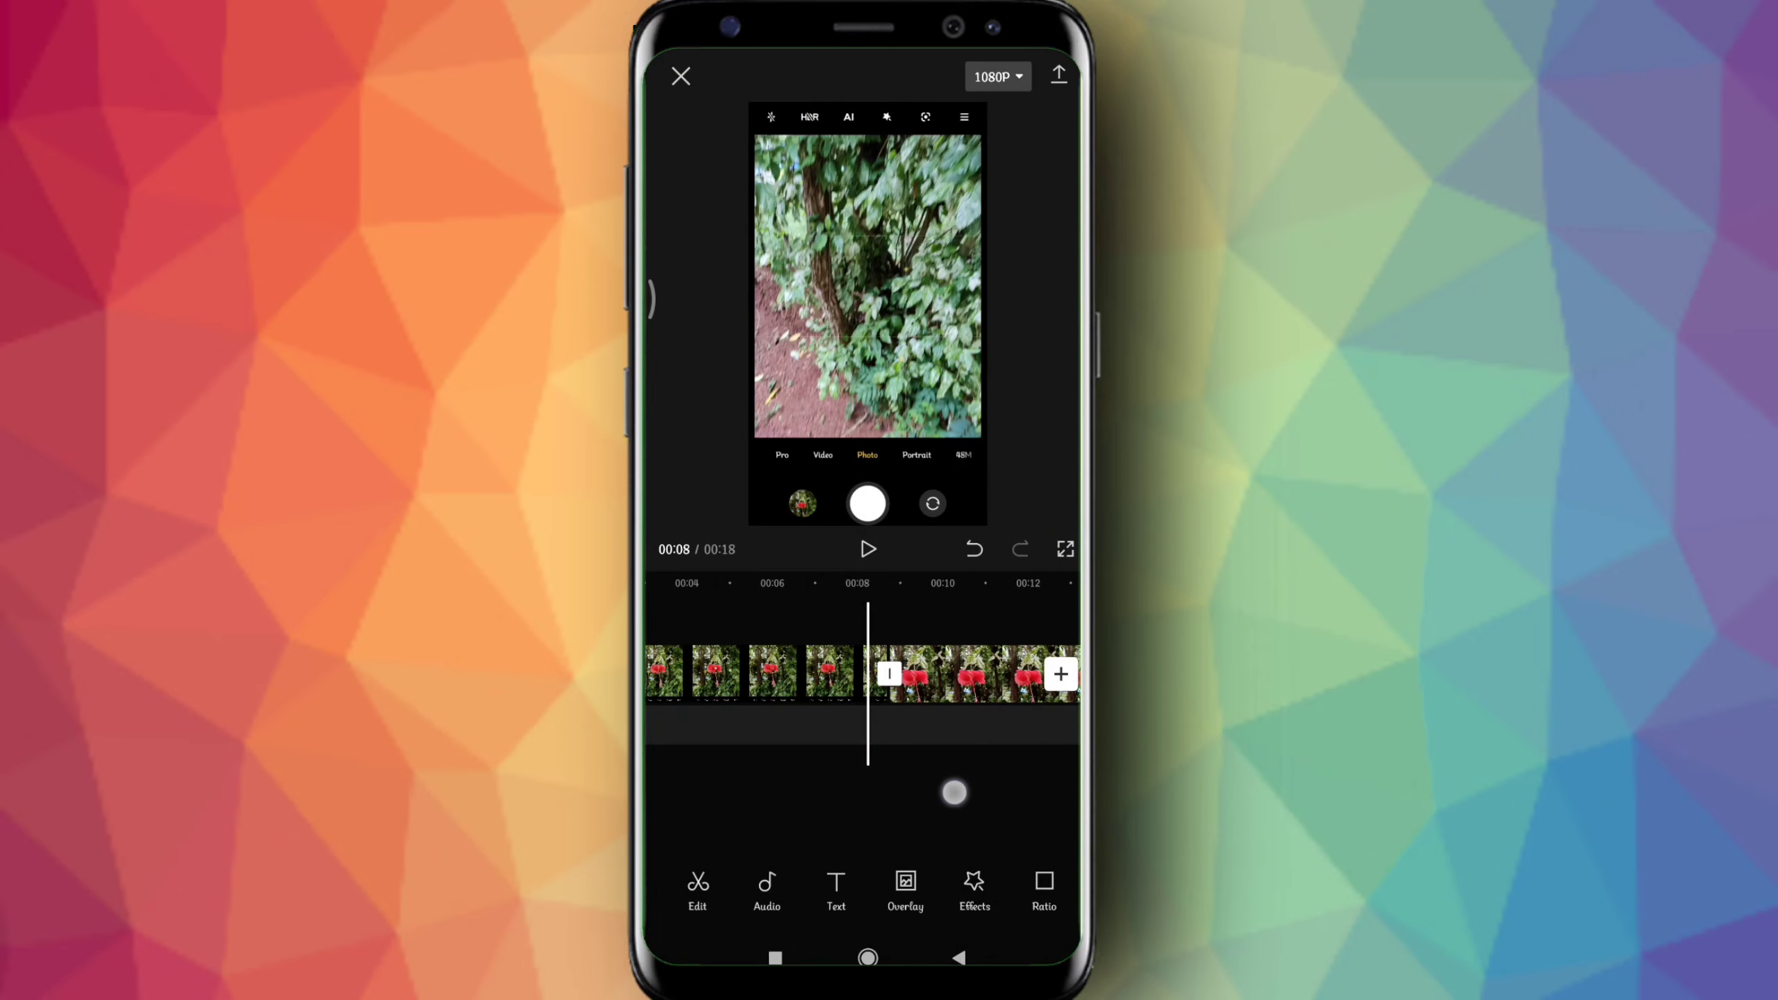
left_click(889, 673)
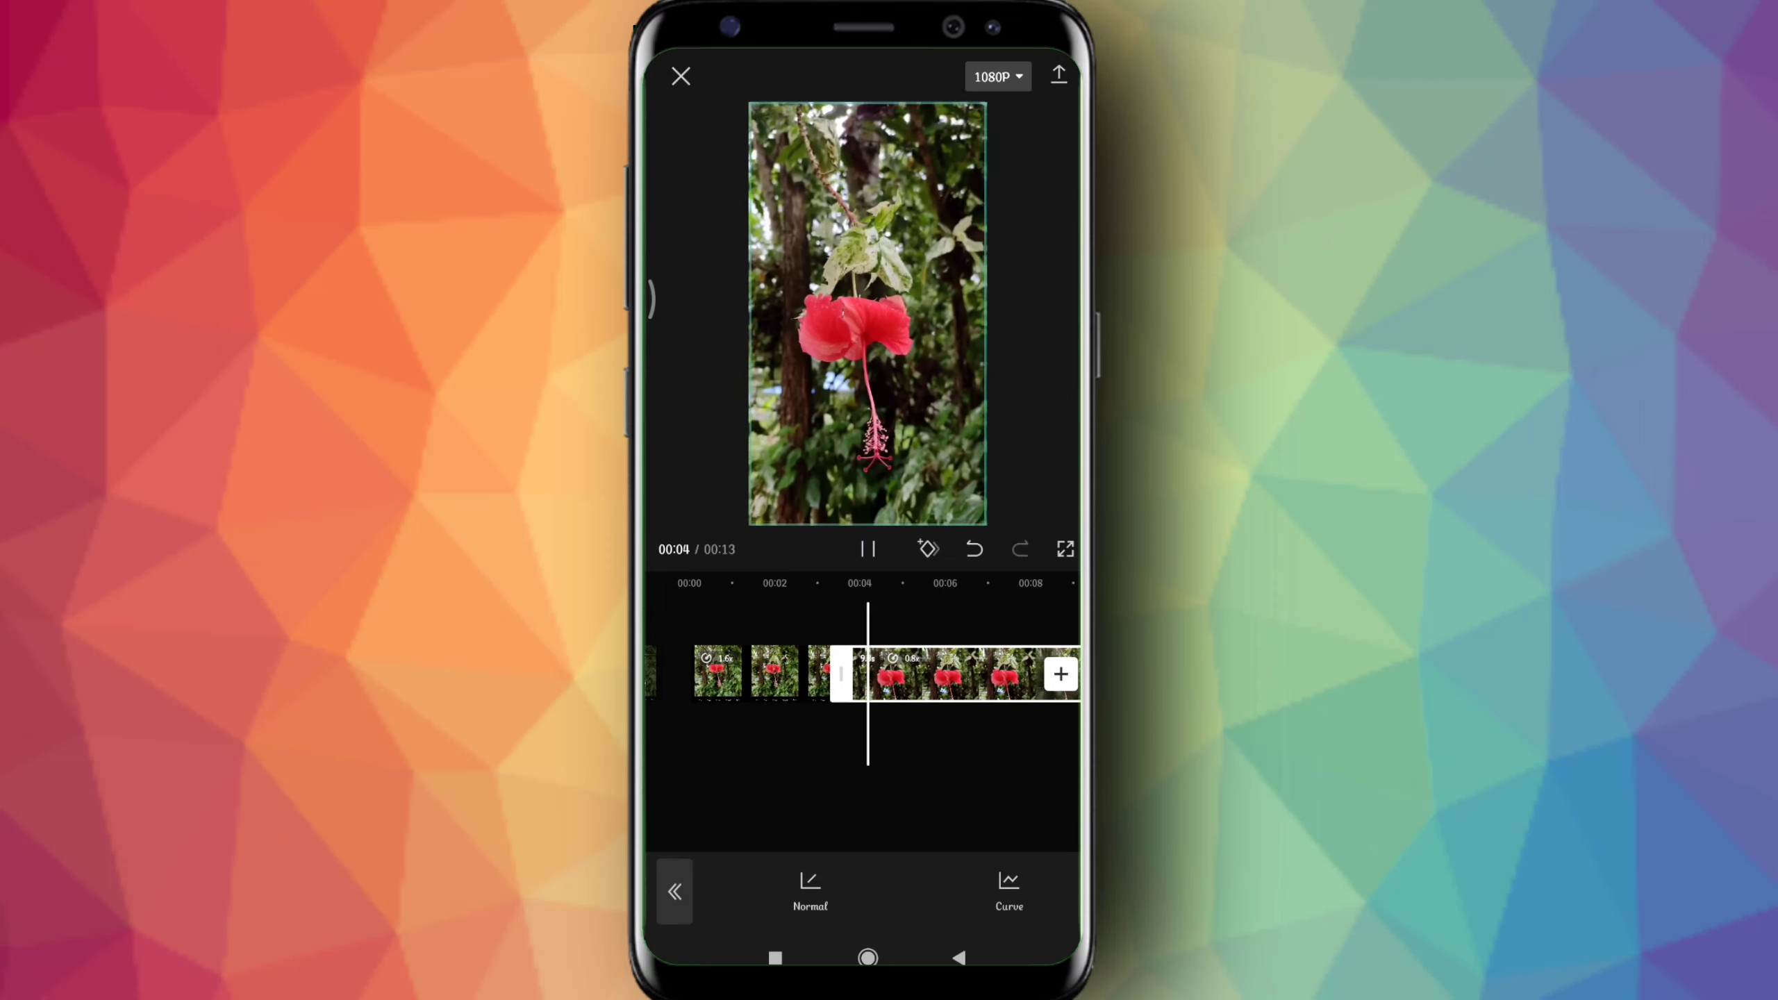
Close the speed settings and play the preview through the hibiscus clips' transition, then deselect.
left_click_drag(941, 770, 940, 725)
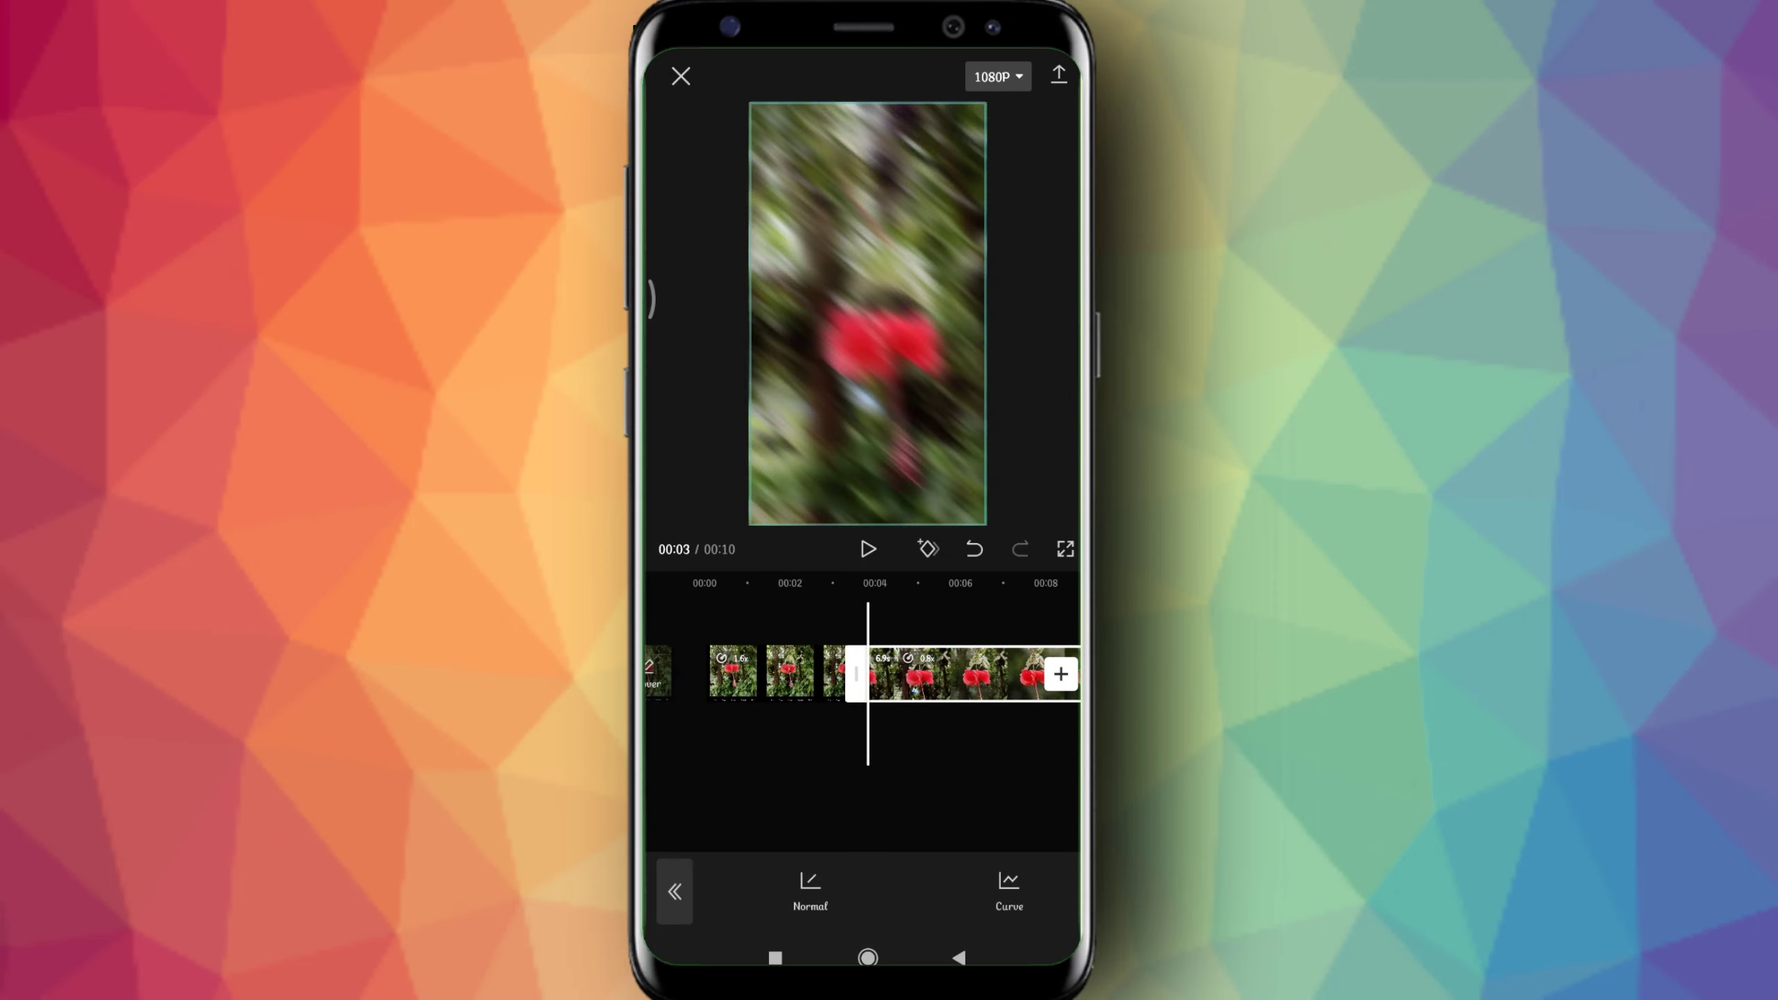
left_click(972, 750)
left_click(869, 549)
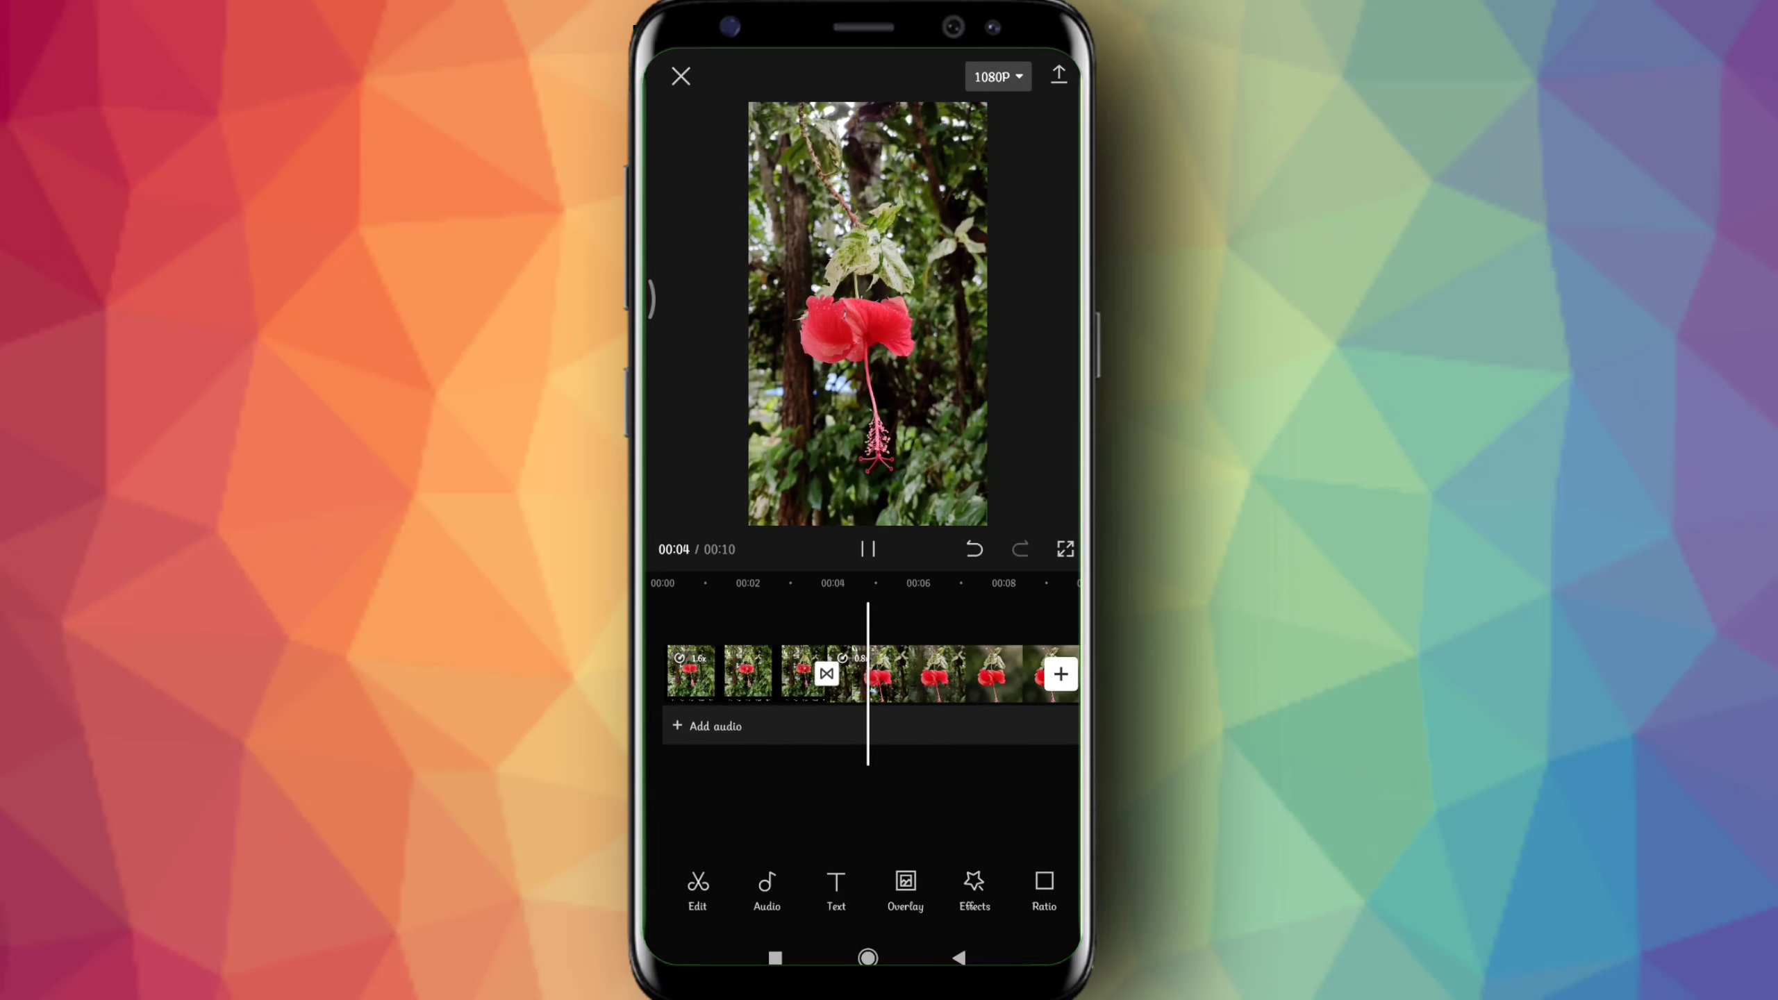
left_click(966, 673)
left_click(868, 550)
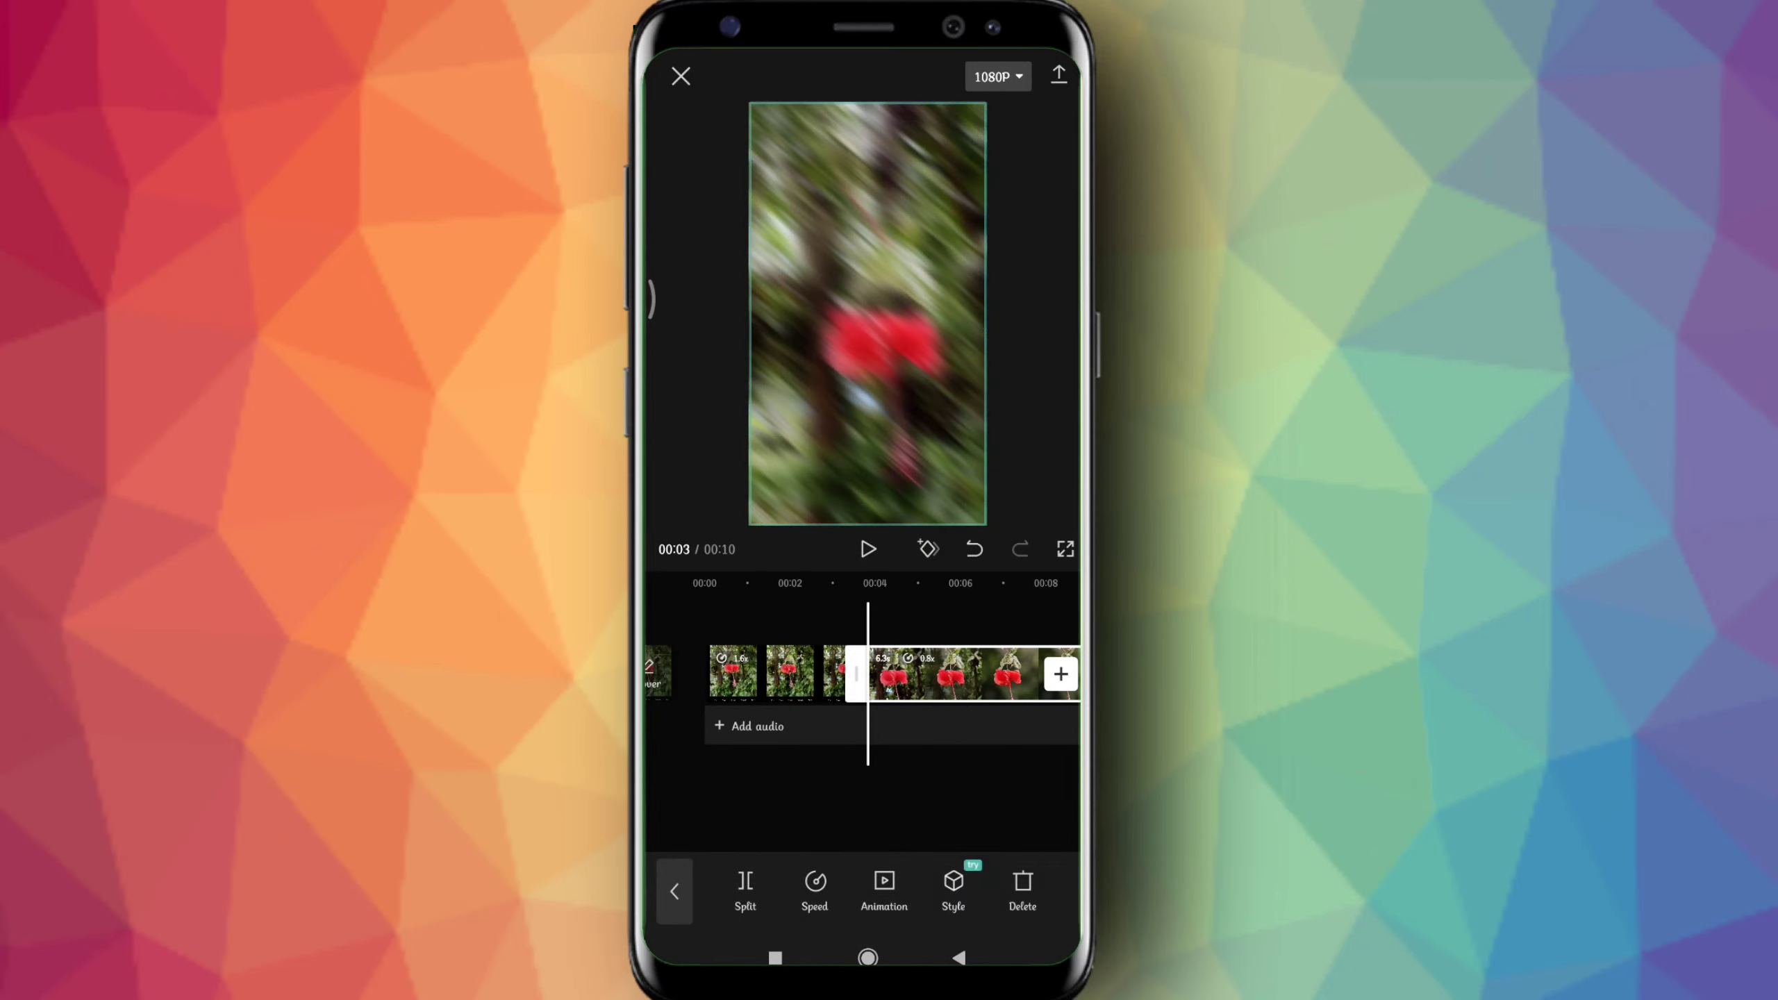
left_click_drag(945, 774, 975, 774)
left_click(975, 774)
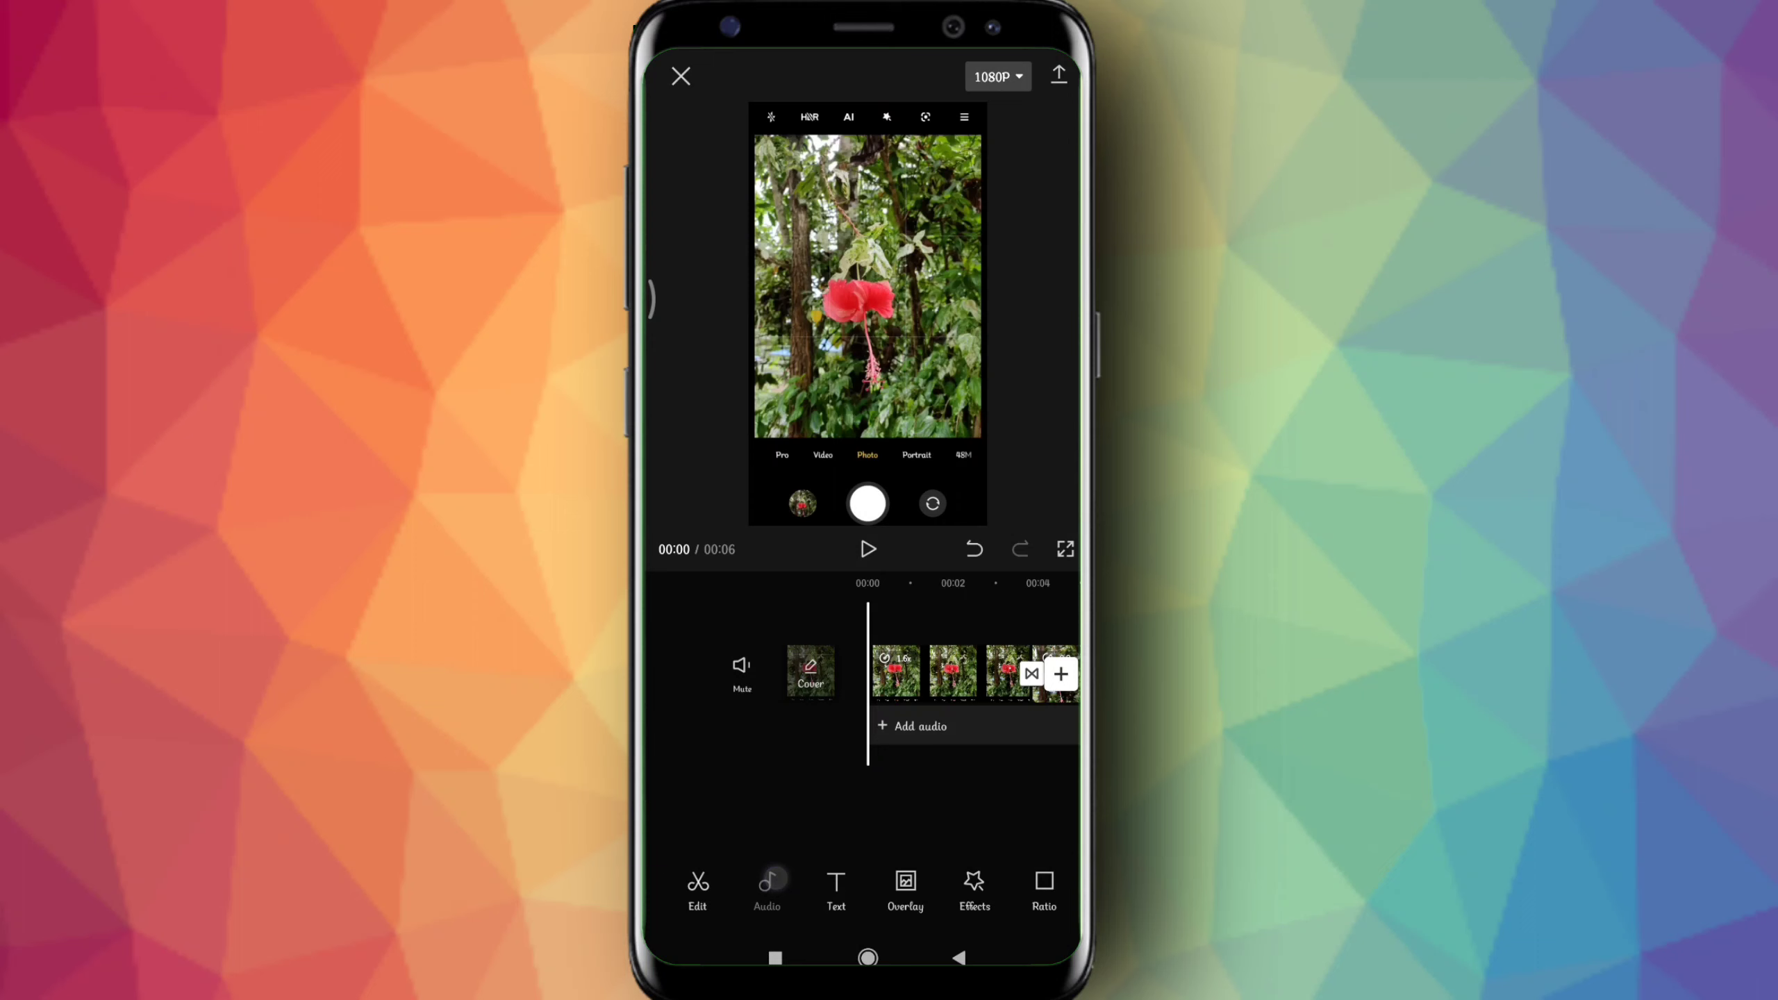
Search sound effects for 'sony' and add the Sony camera auto-focus sound.
left_click(865, 868)
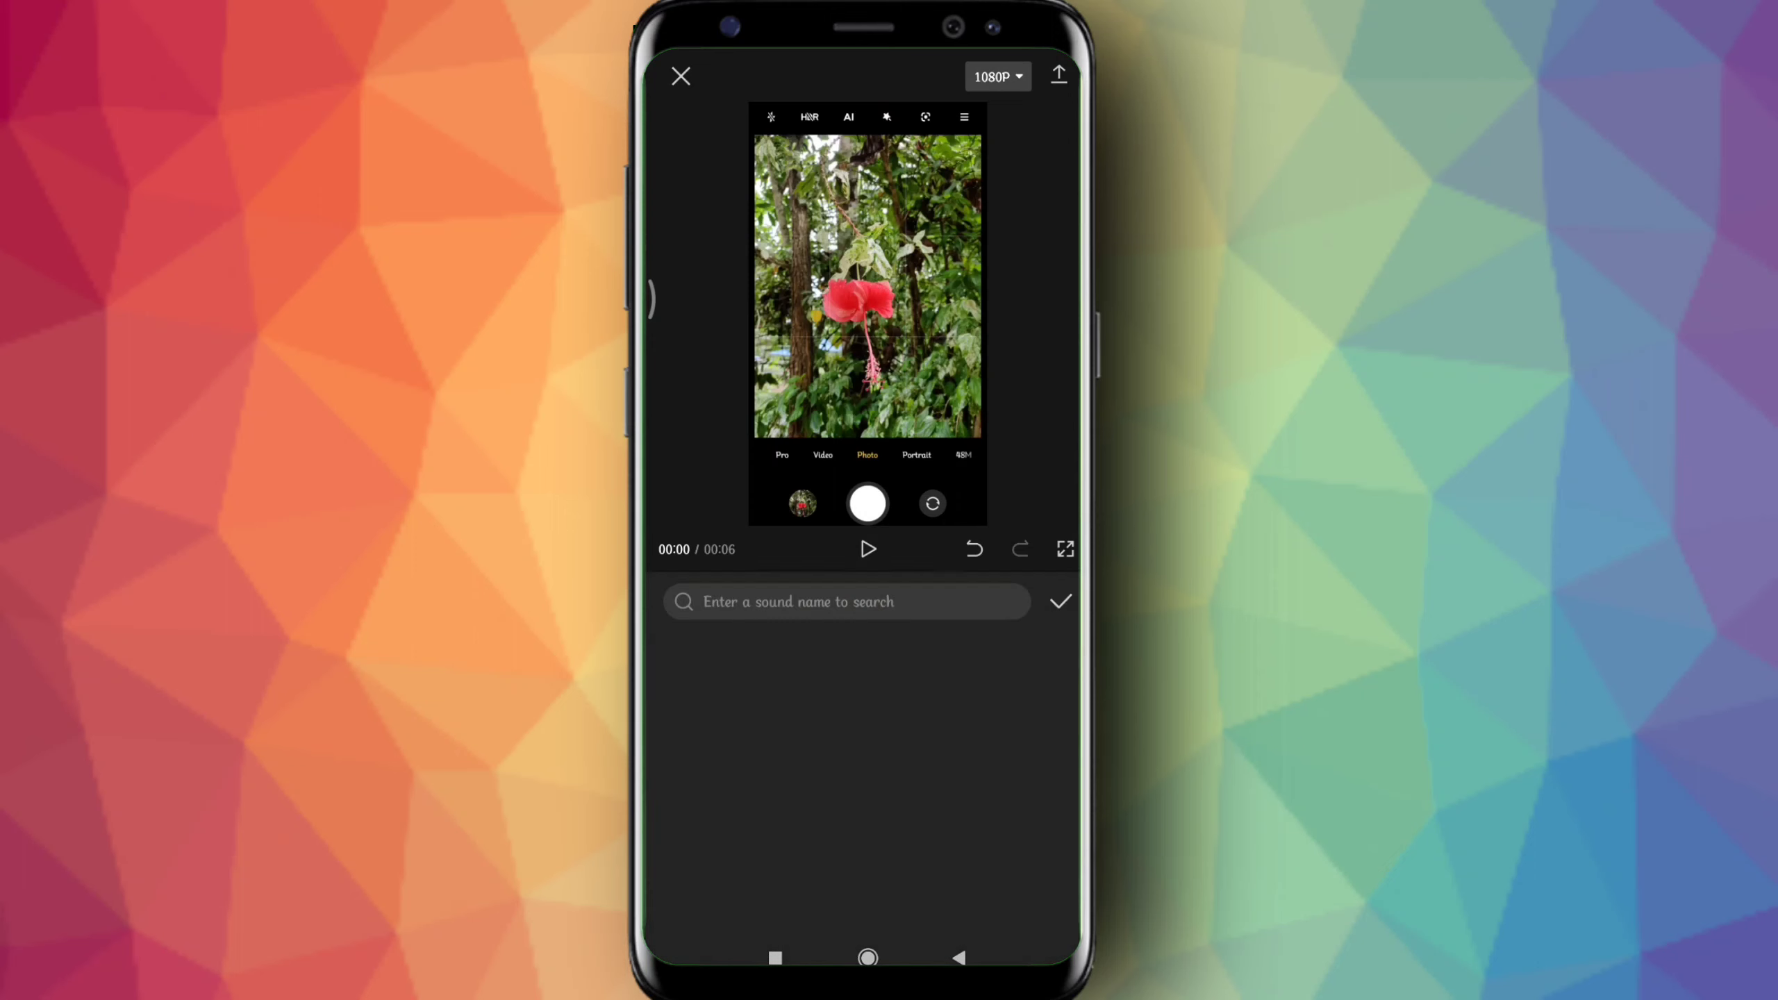
left_click(865, 601)
type("son")
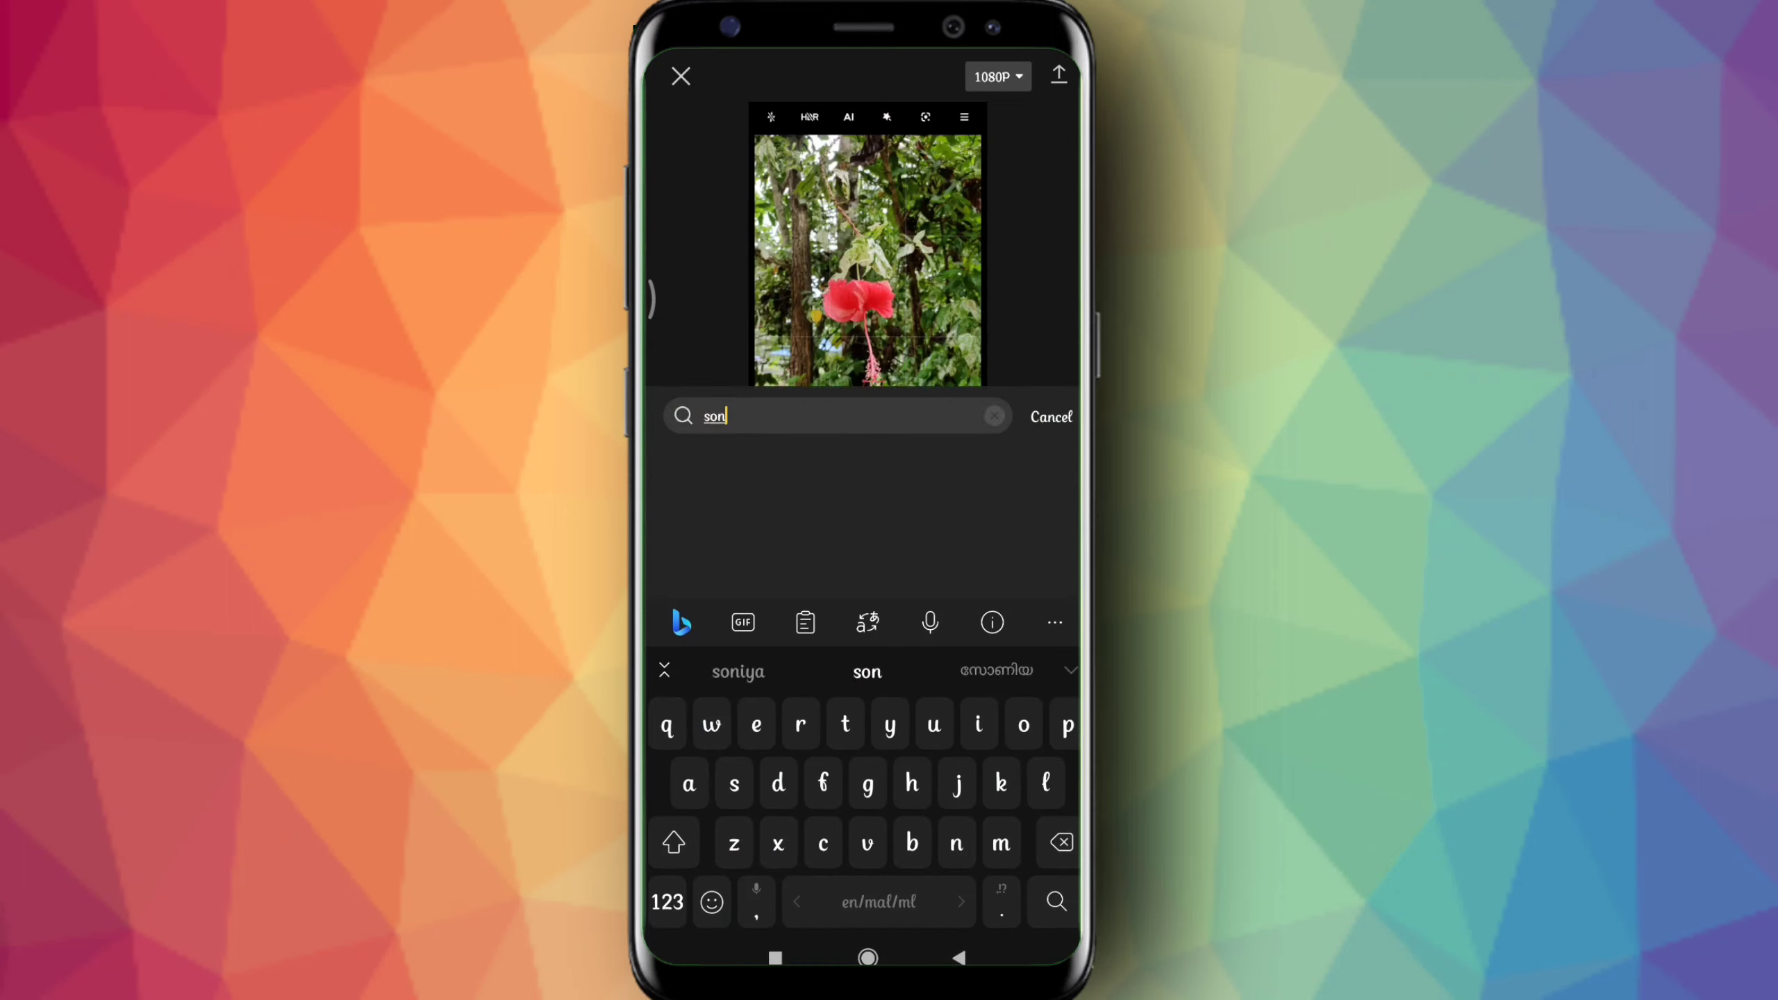
type("y")
key("Return")
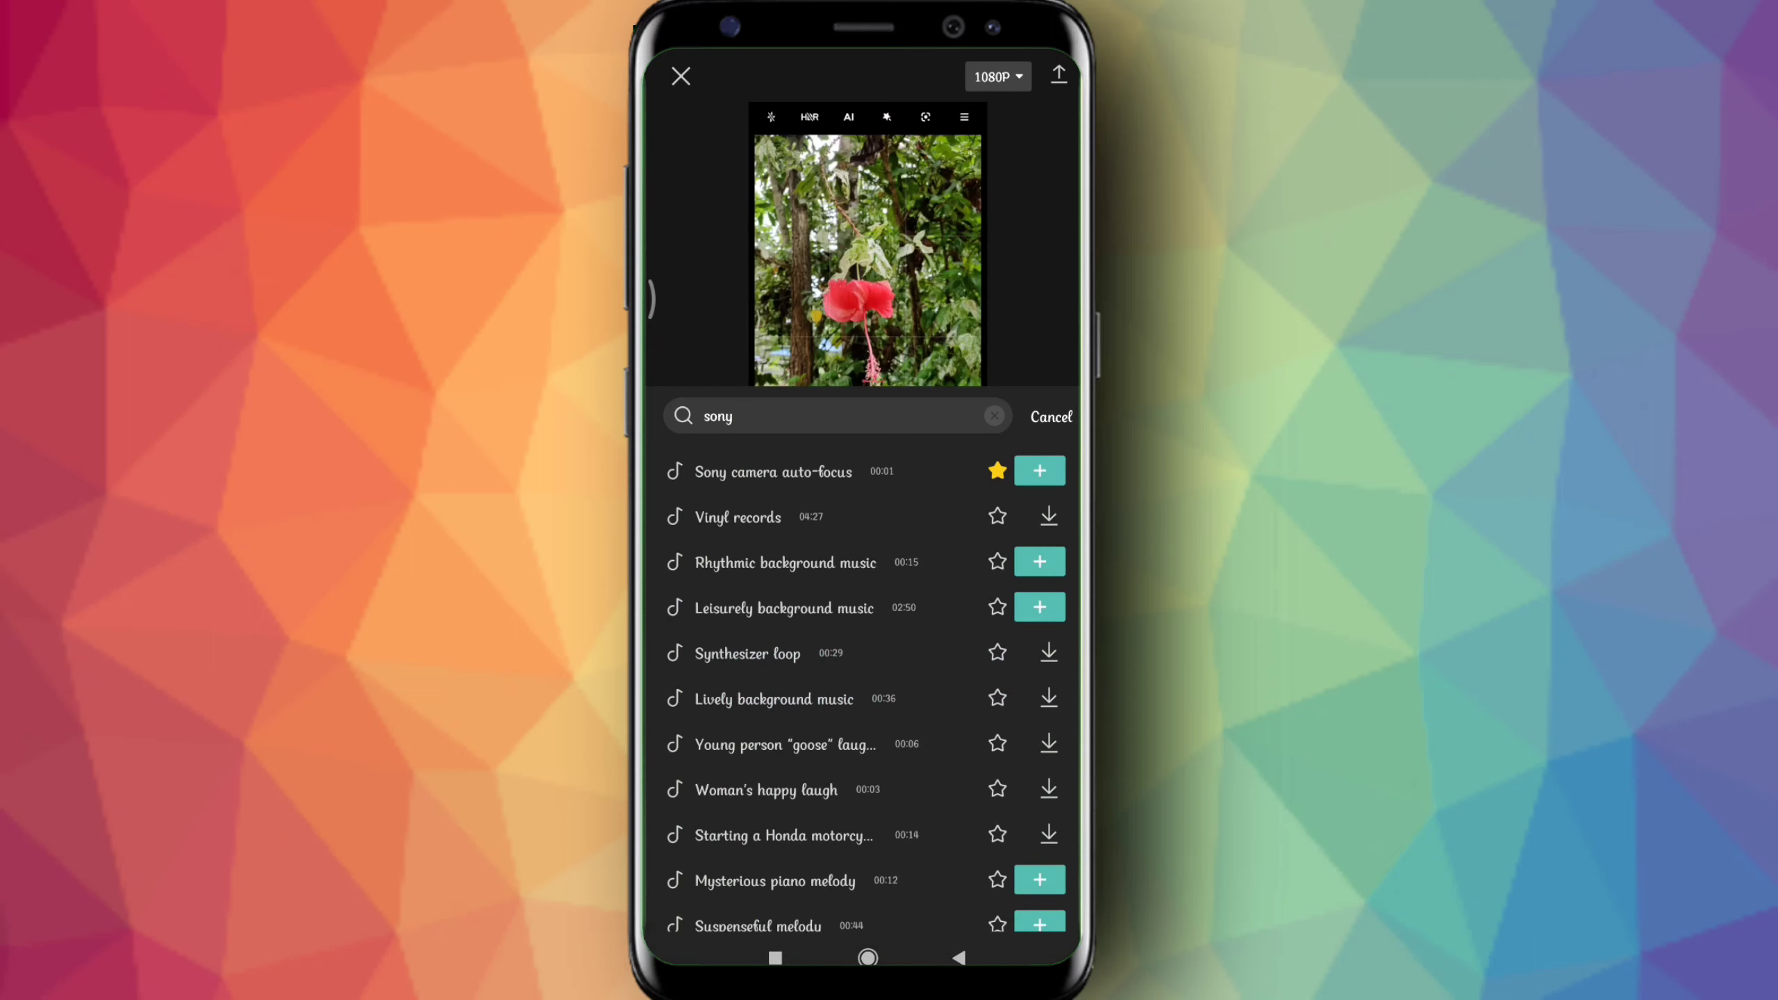
left_click(1040, 470)
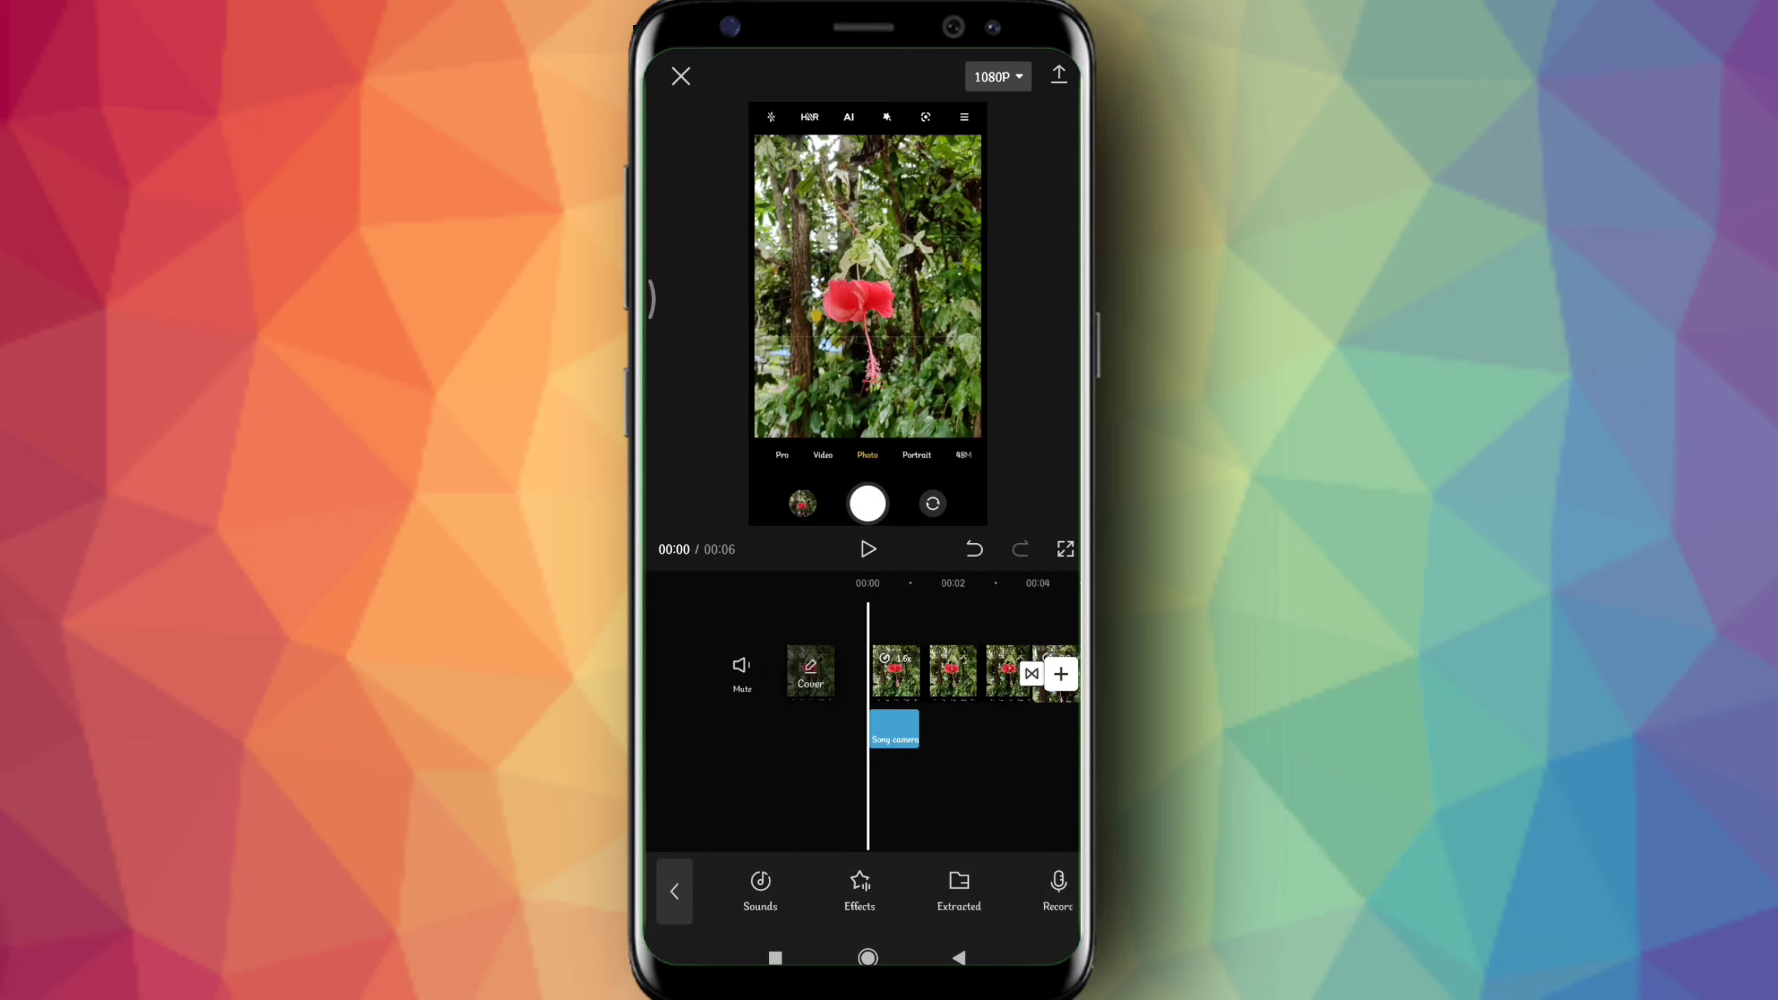
Trim the start of the auto-focus sound and place the playhead inside it.
left_click(893, 729)
scroll(968, 782, "up", 2)
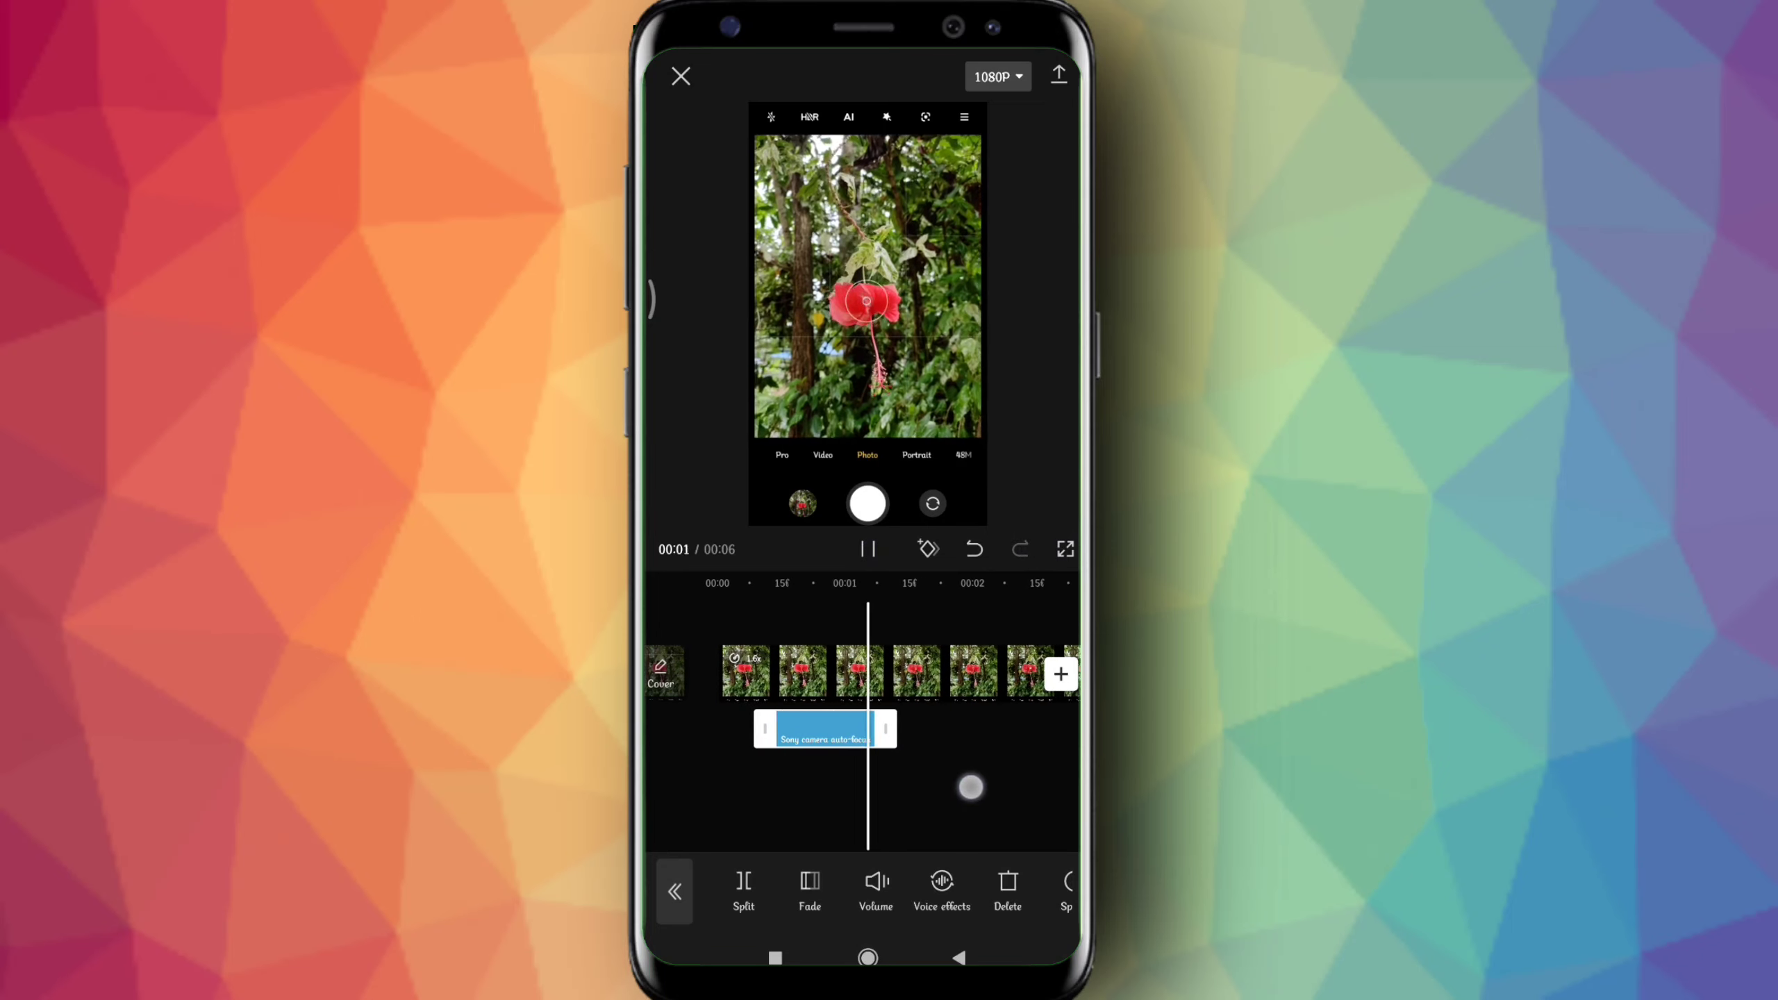
left_click_drag(825, 728, 849, 729)
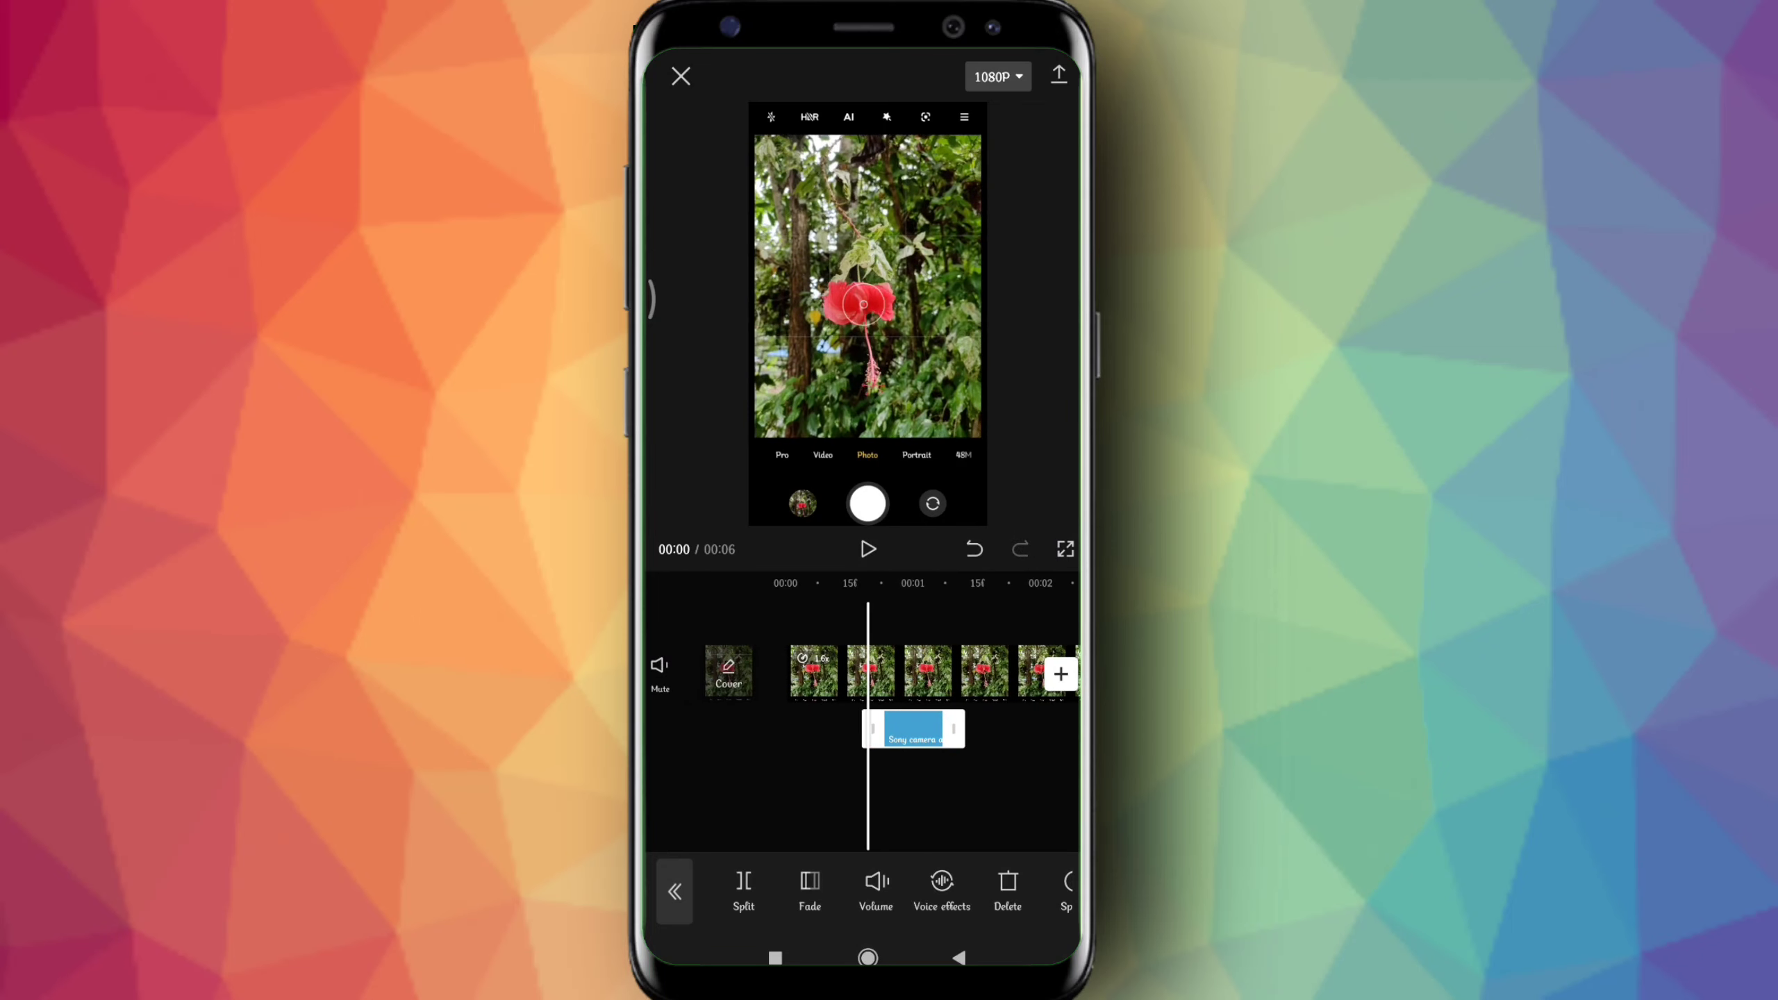
mouse_move(1011, 766)
left_mouse_down()
mouse_move(909, 794)
mouse_move(998, 794)
left_mouse_up()
left_click_drag(766, 766, 847, 770)
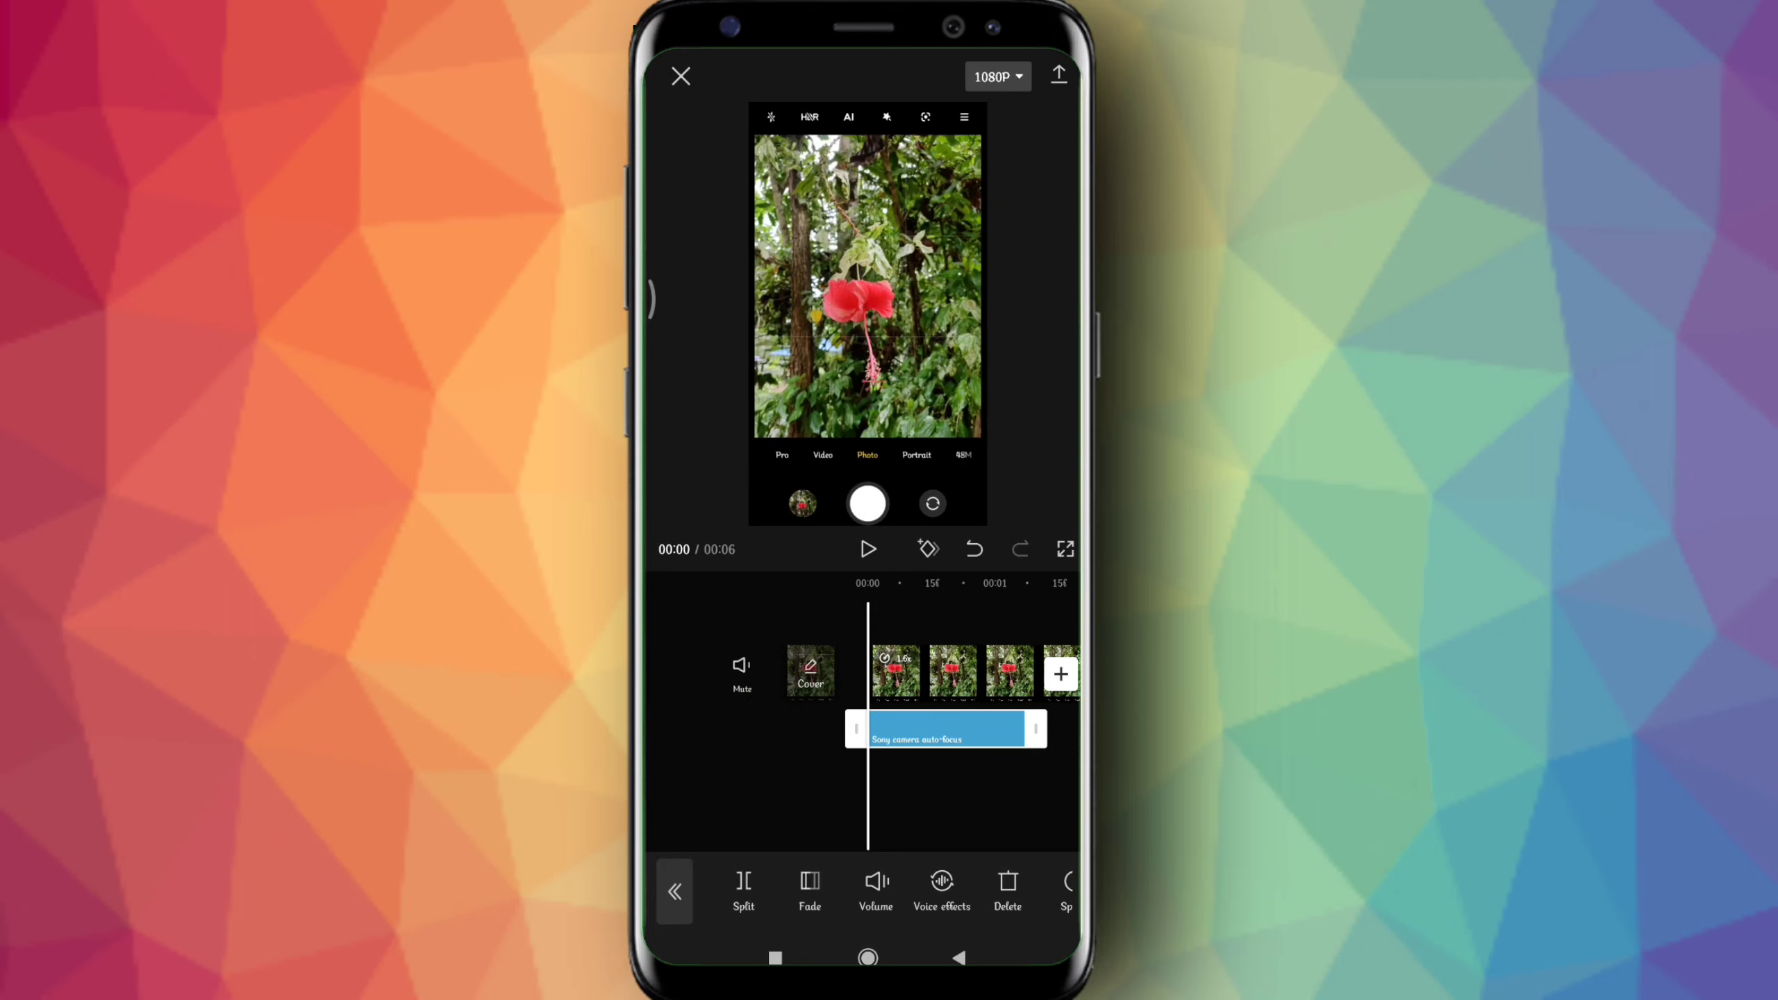
left_click_drag(1021, 806, 972, 806)
Split the auto-focus sound at the playhead and move the second piece later along the track.
left_click(743, 889)
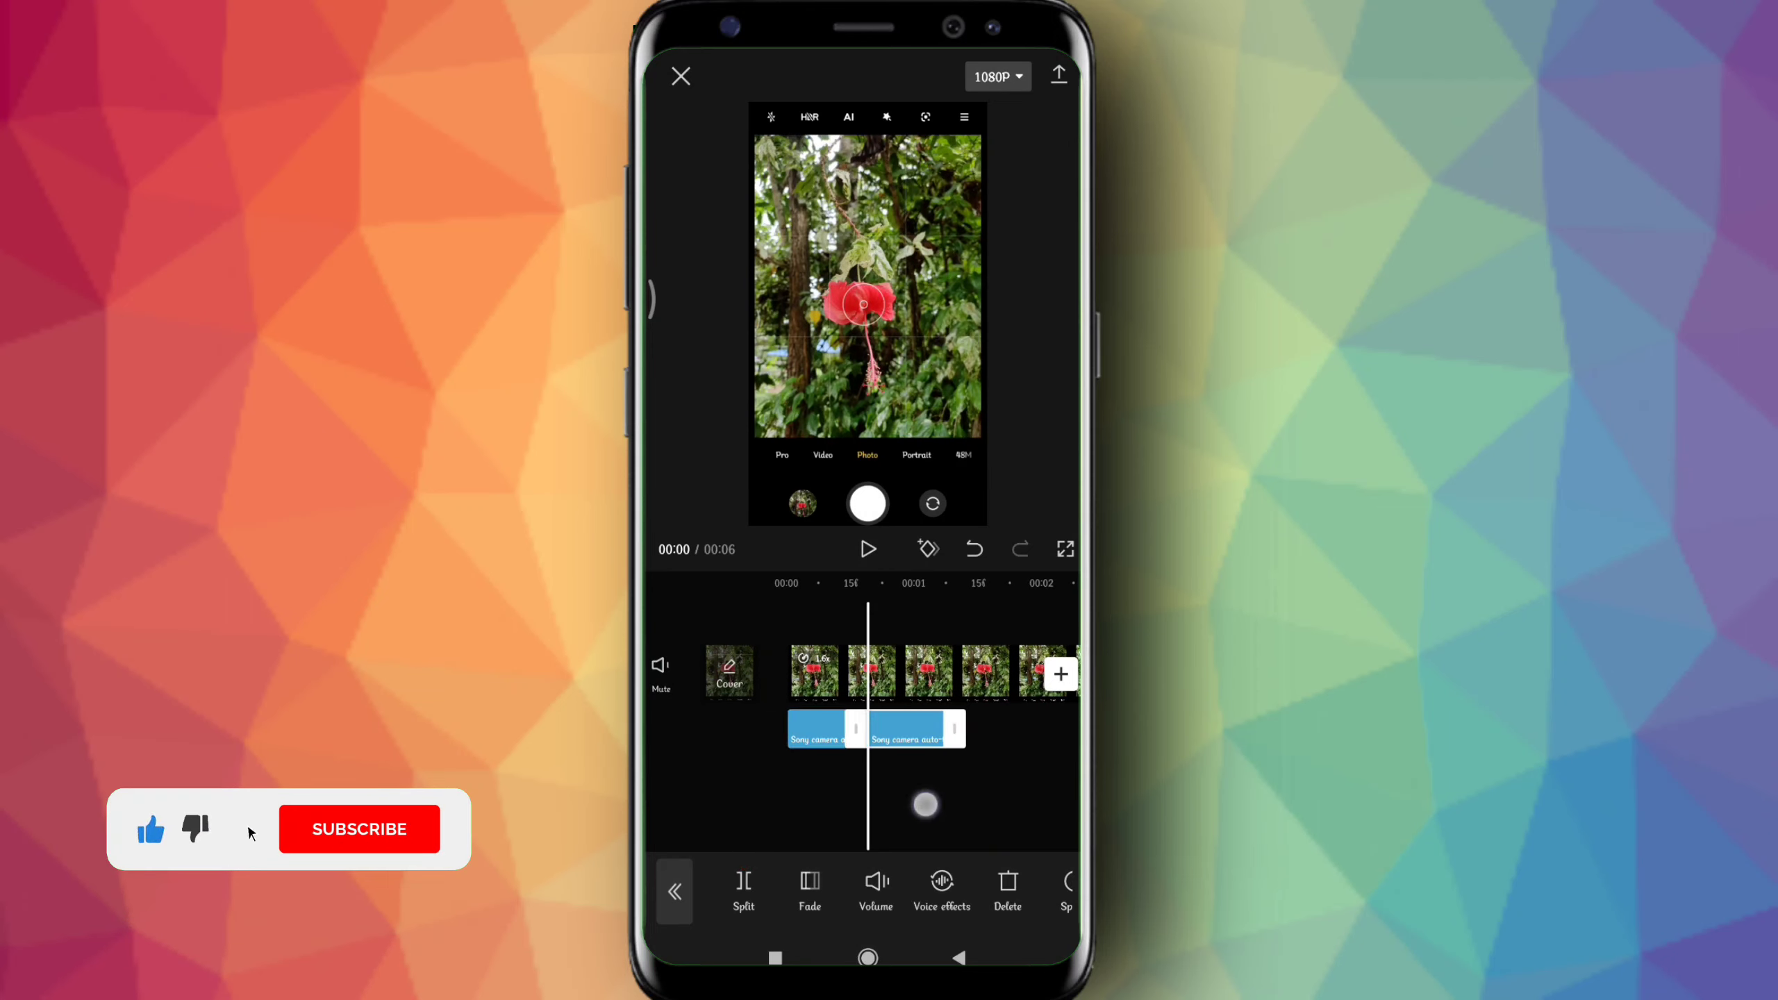
left_click(924, 802)
left_click_drag(893, 731, 946, 734)
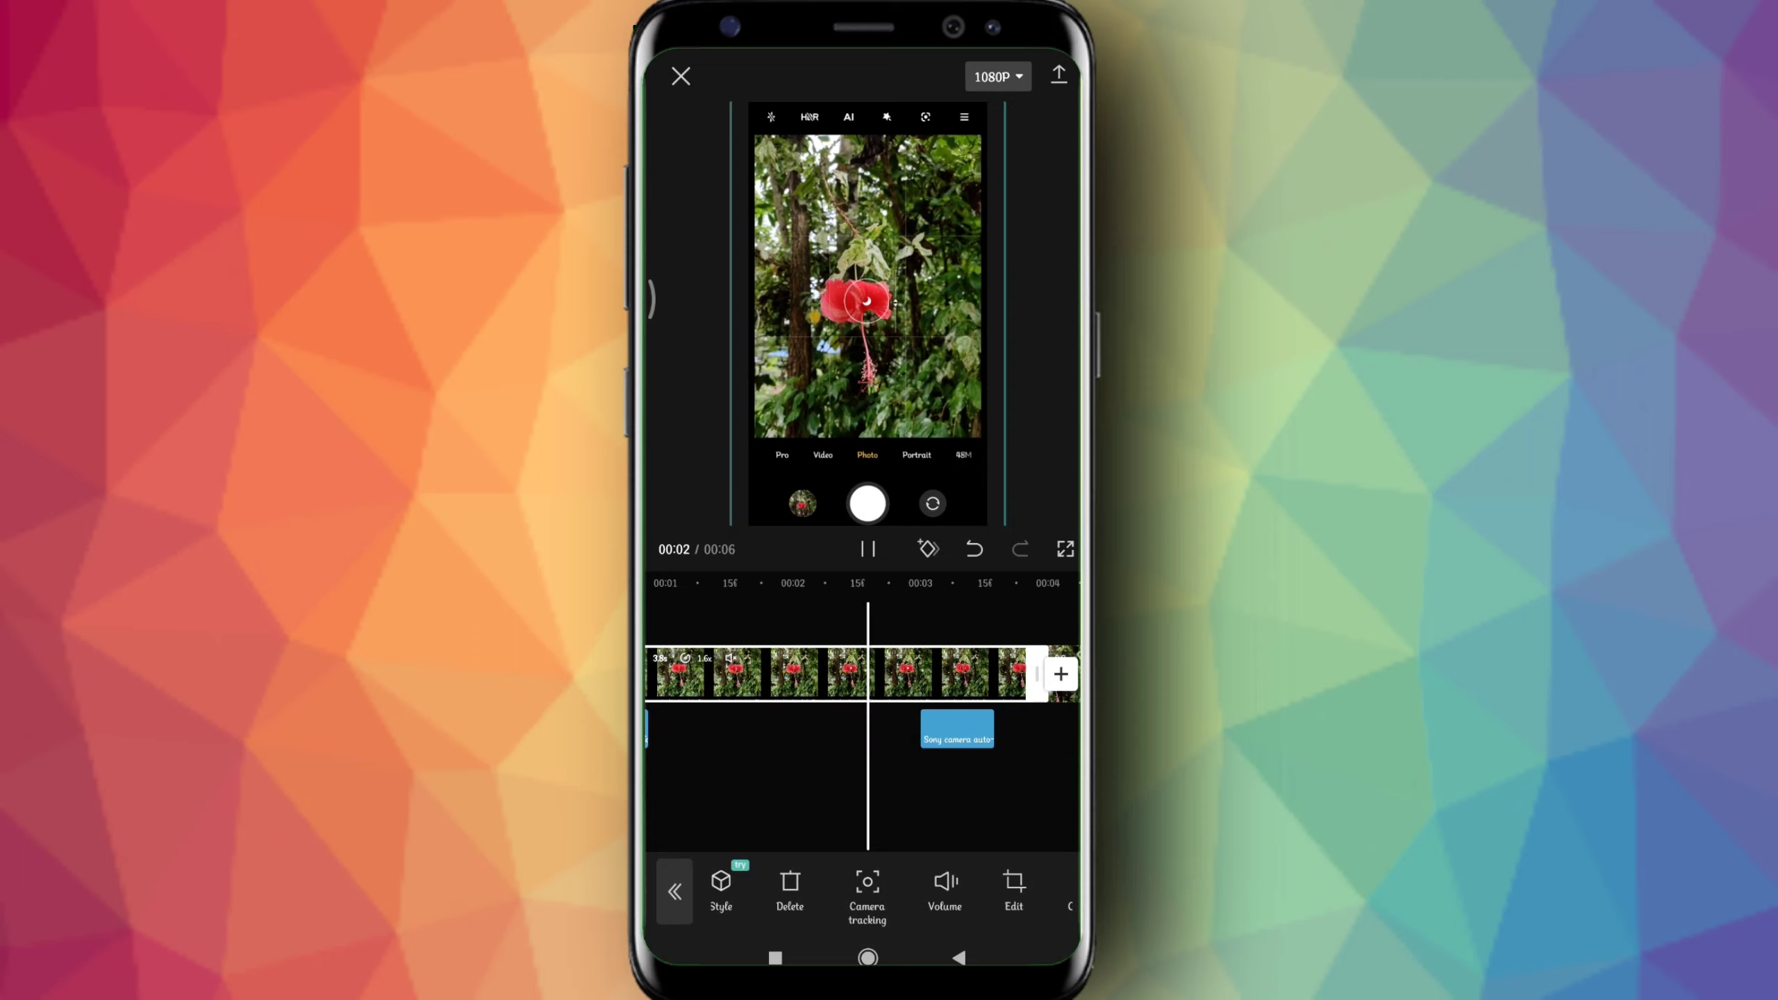
mouse_move(1008, 774)
left_mouse_down()
mouse_move(892, 774)
mouse_move(1020, 766)
left_mouse_up()
Play back the preview, then select the auto-focus sound to adjust its volume.
left_click(824, 730)
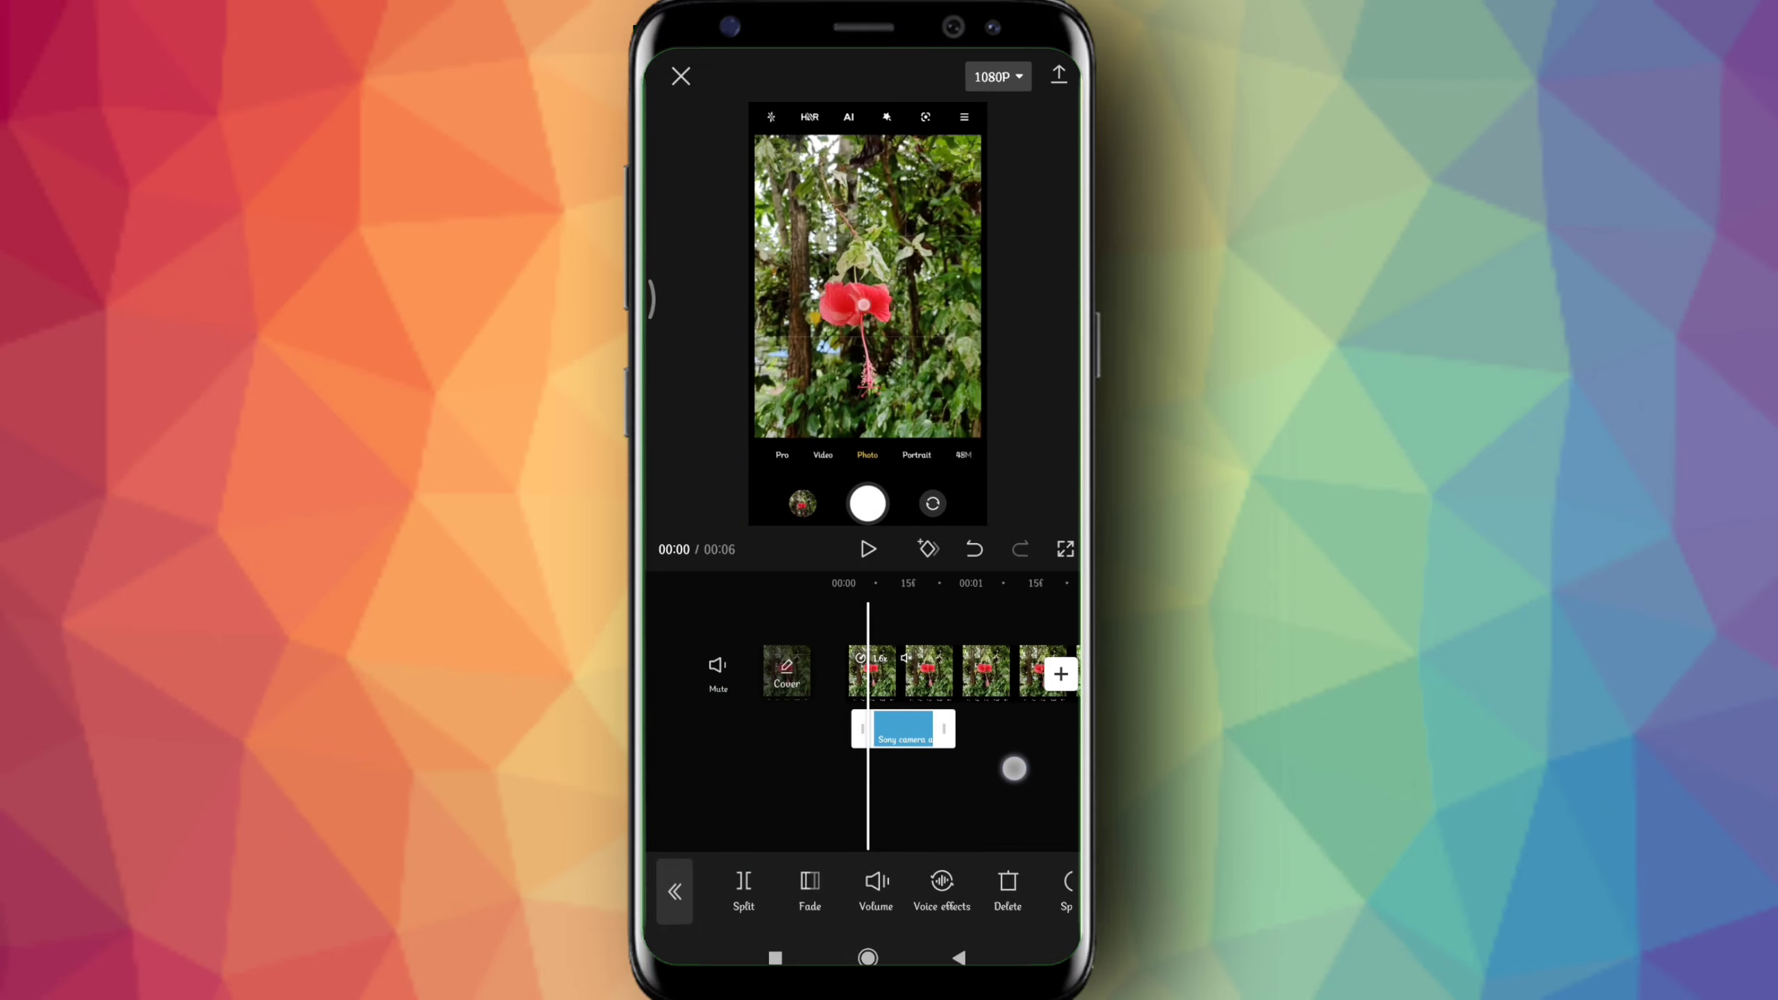
left_click(1008, 770)
left_click(868, 549)
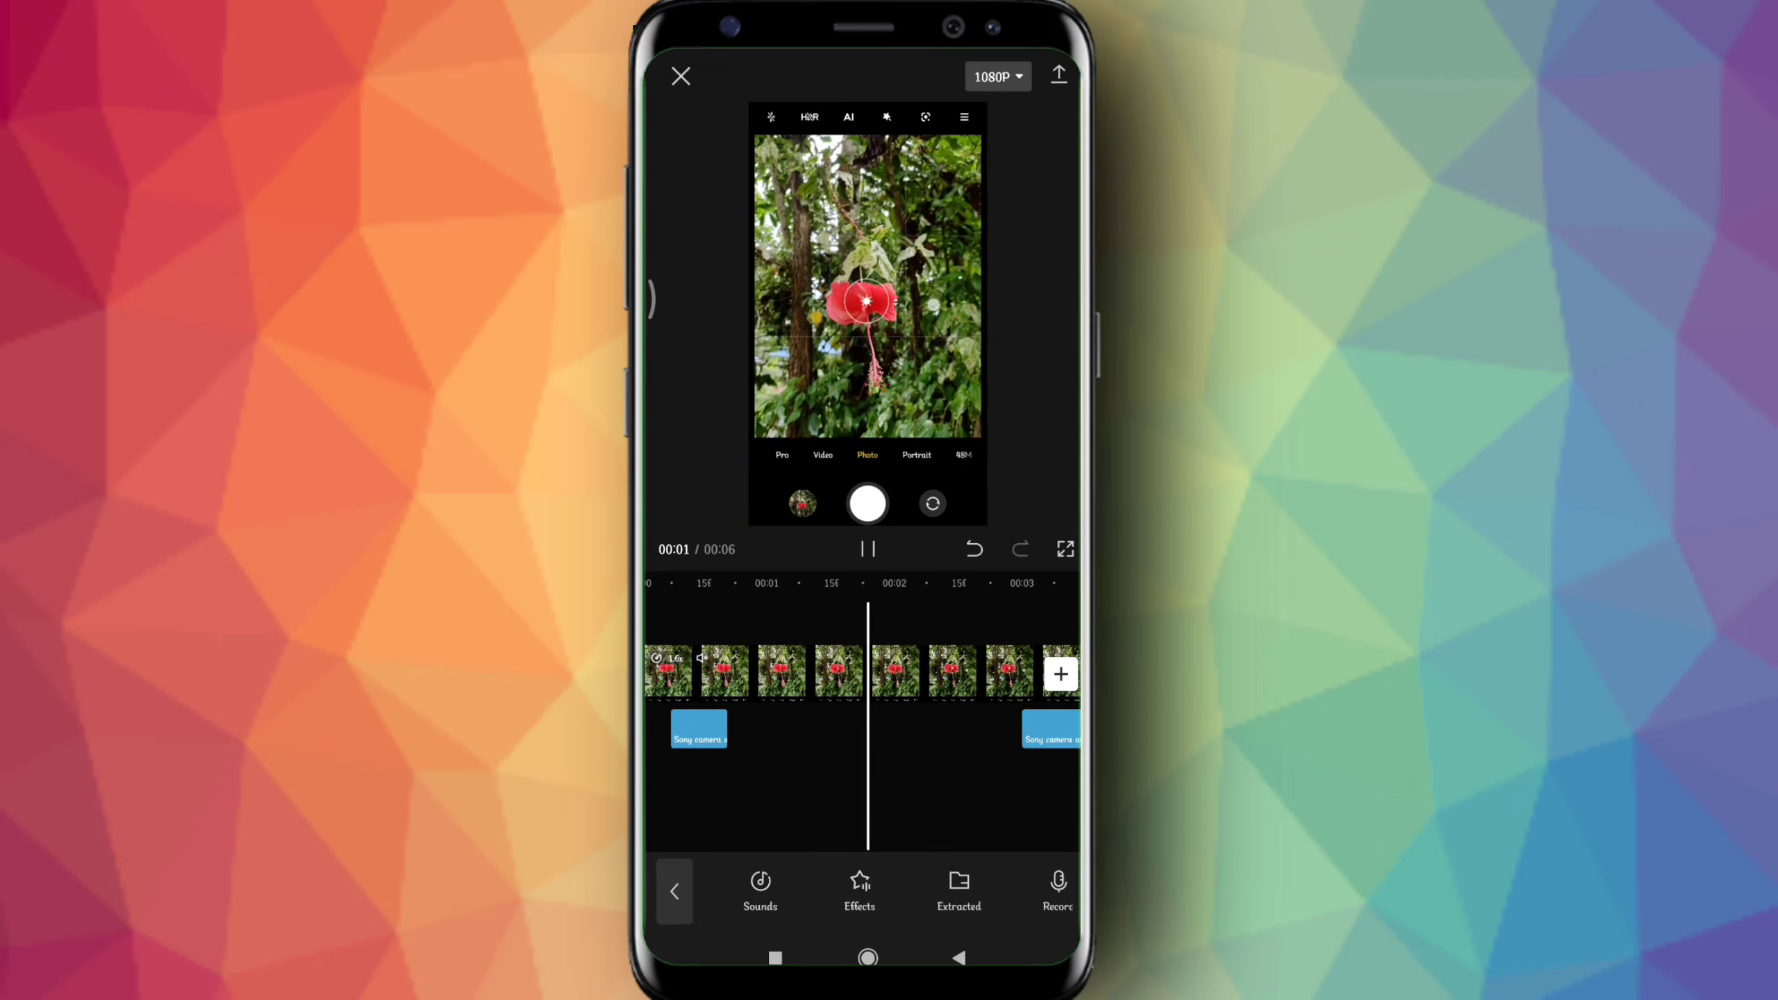
left_click(833, 731)
left_click(876, 886)
Confirm the raised volume, then set the earlier auto-focus clip's volume to about 205.
left_click(1060, 905)
mouse_move(908, 795)
left_mouse_down()
mouse_move(865, 786)
mouse_move(980, 787)
left_mouse_up()
left_click(820, 729)
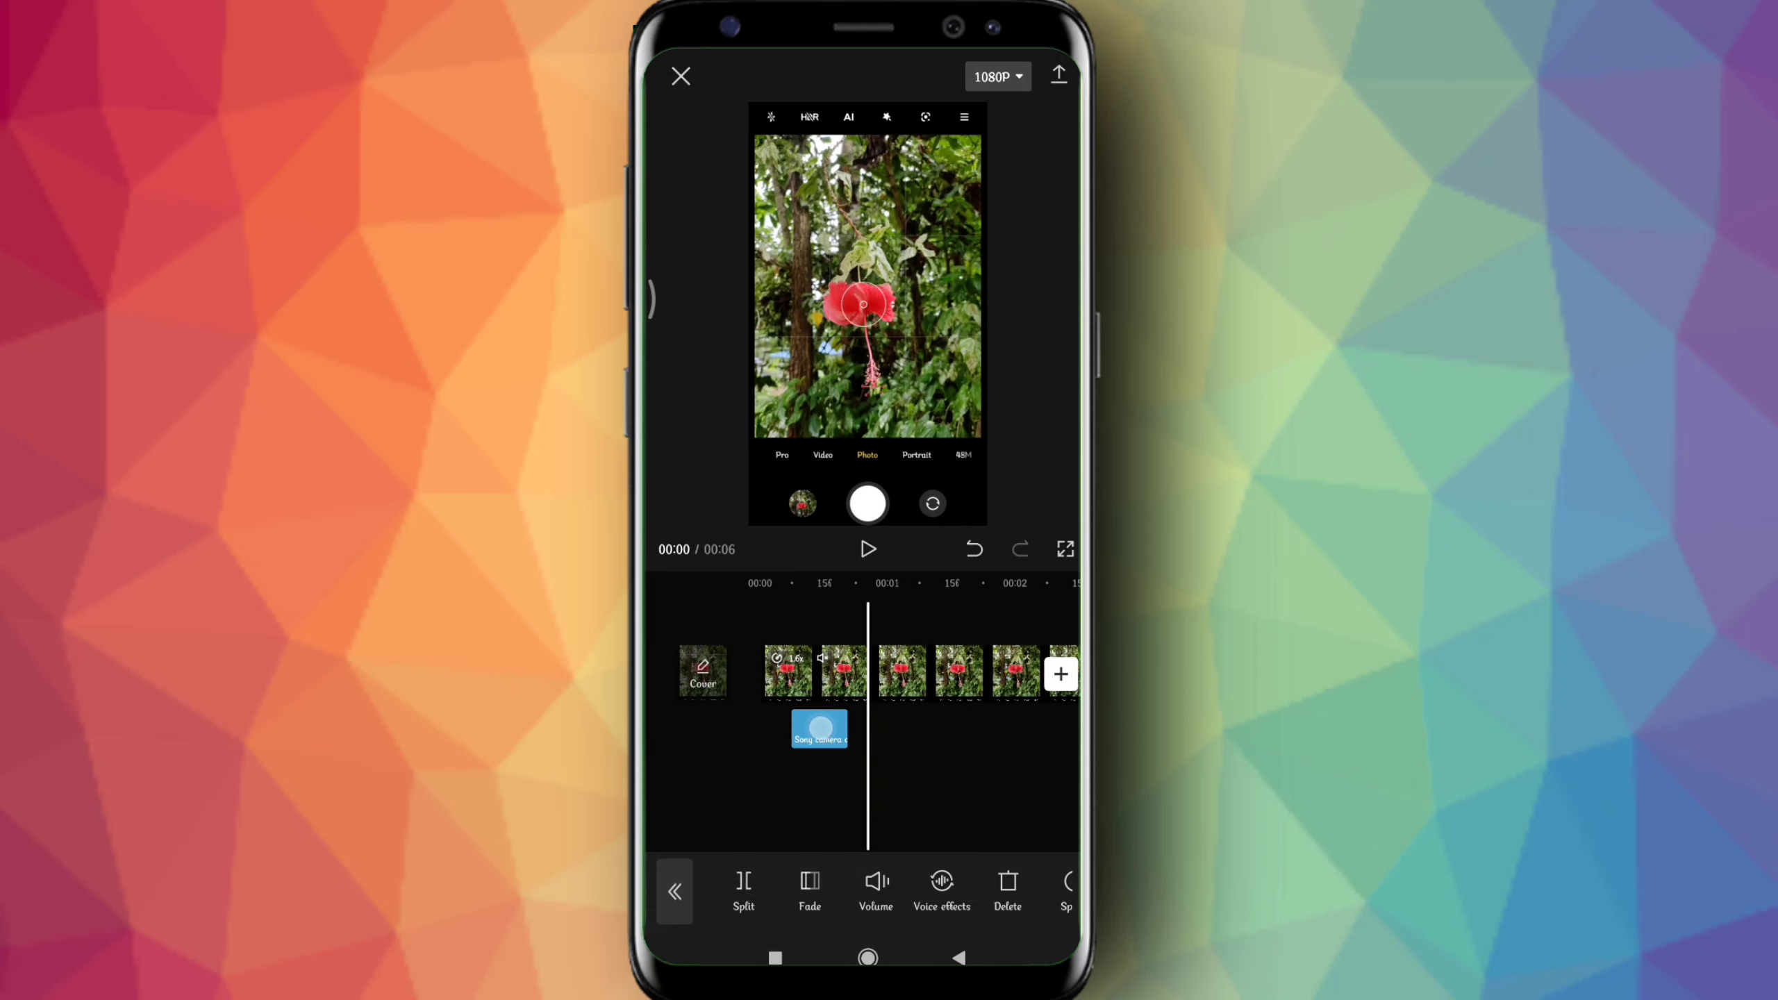
left_click(876, 886)
left_click_drag(889, 840, 880, 843)
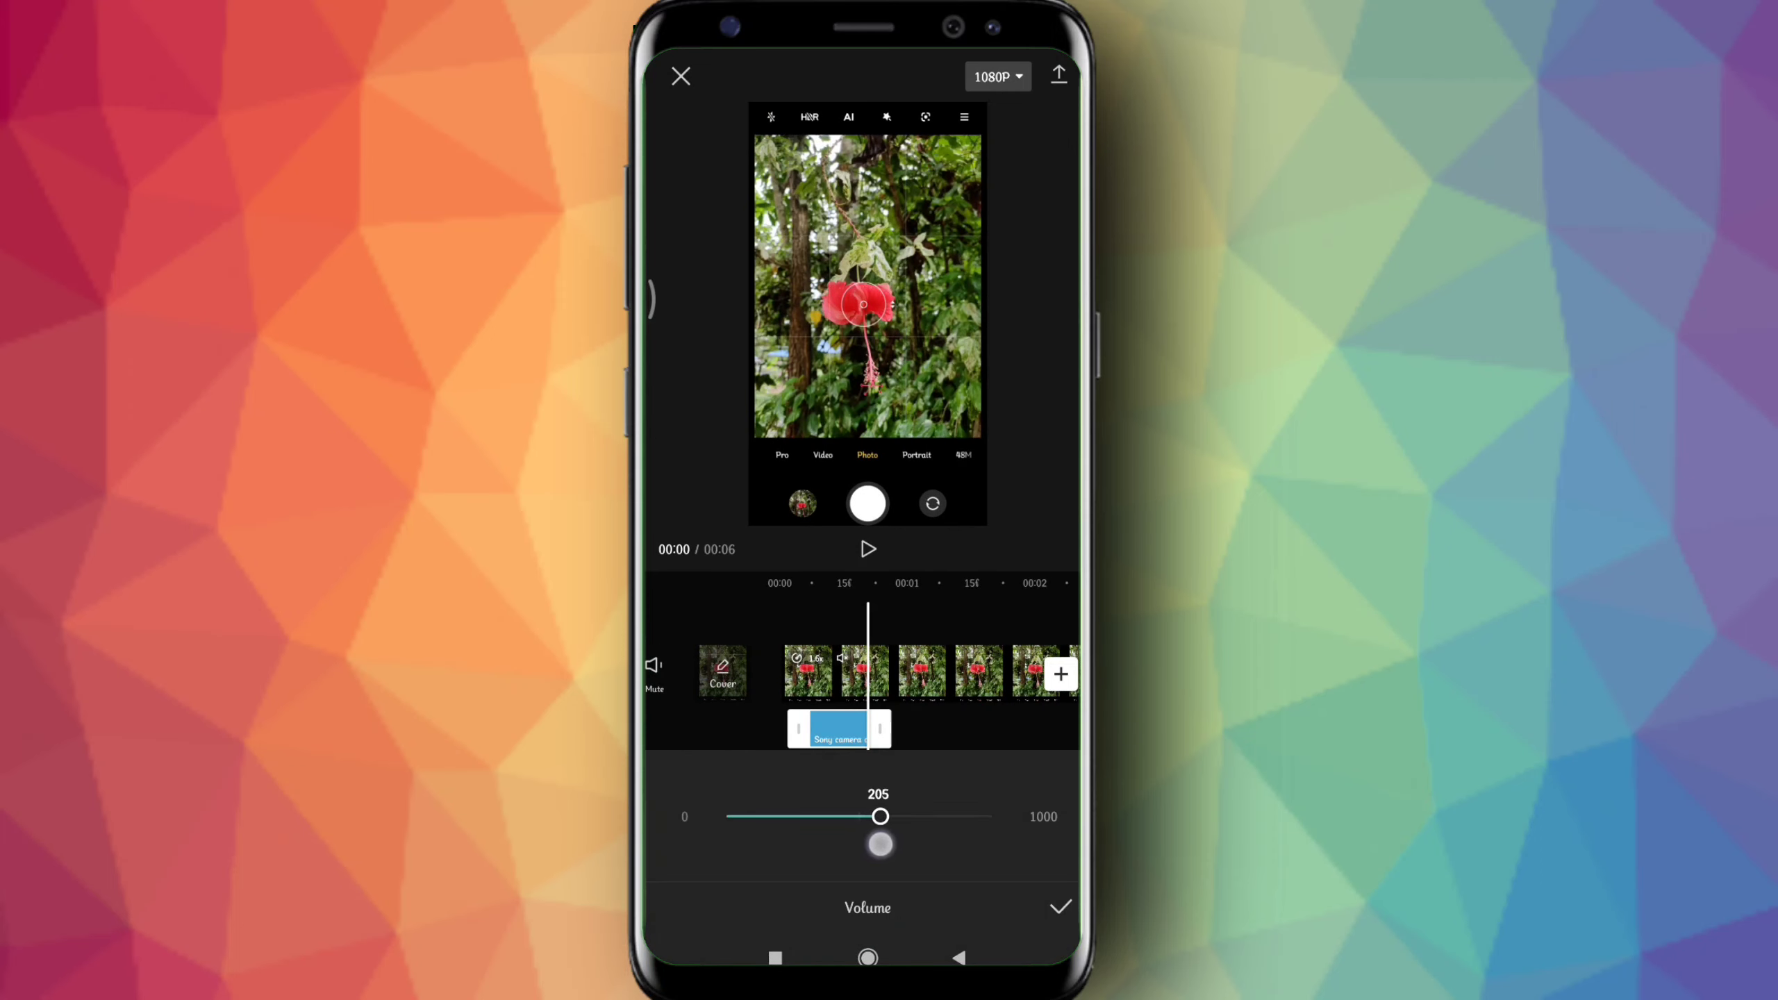